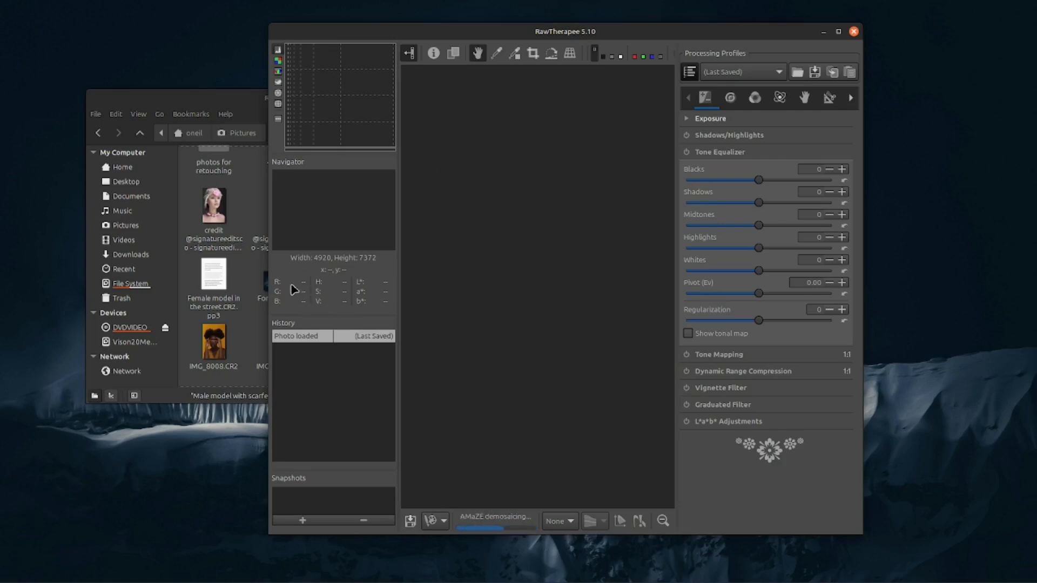
- Send the hooded male model photo from RawTherapee to GNU Image Manipulation Program, converting it to the built-in sRGB profile on import
drag(241, 259, 40, 262)
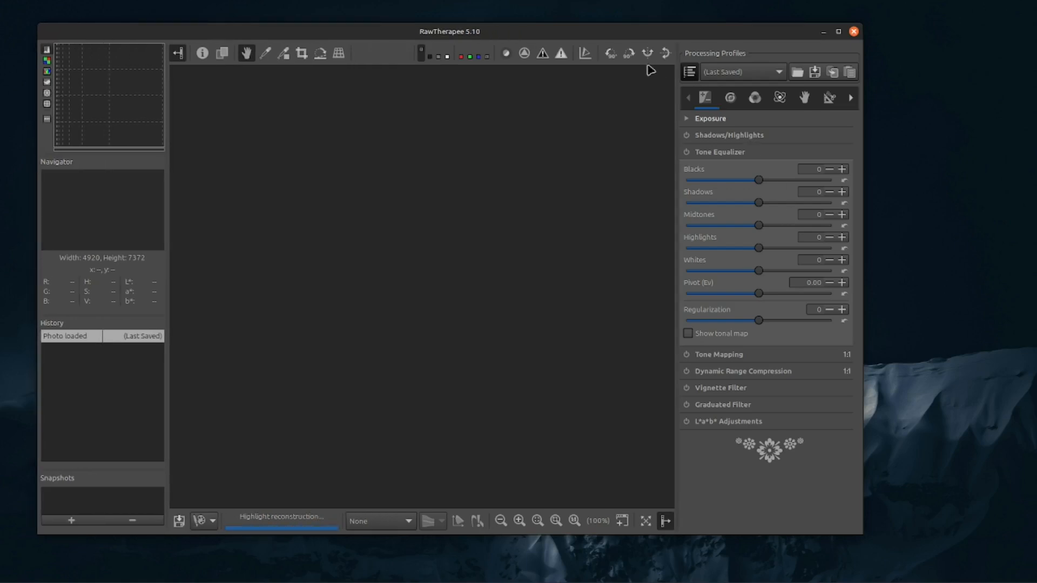
drag(612, 35, 642, 33)
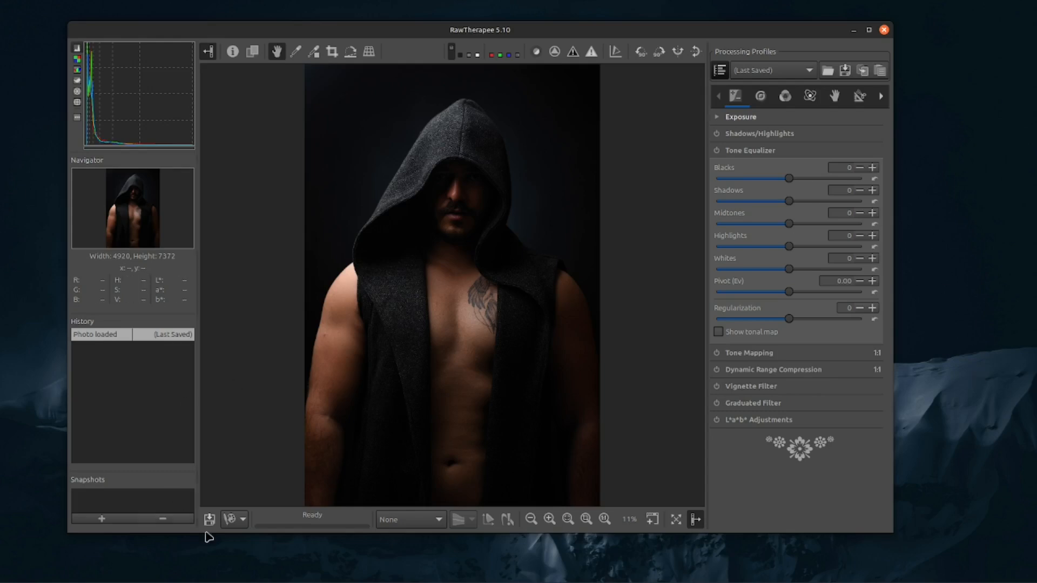
click(231, 519)
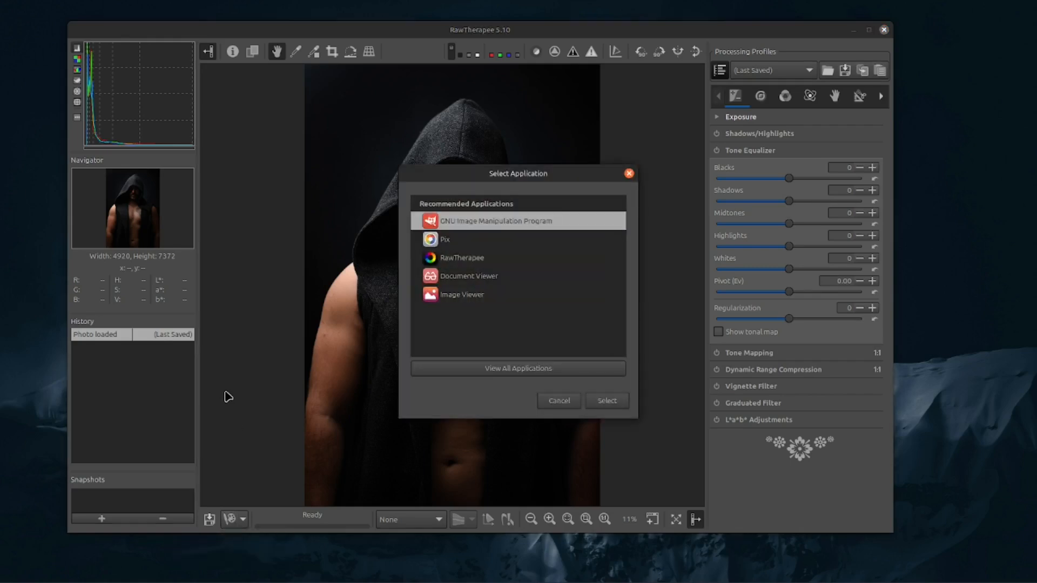
click(609, 400)
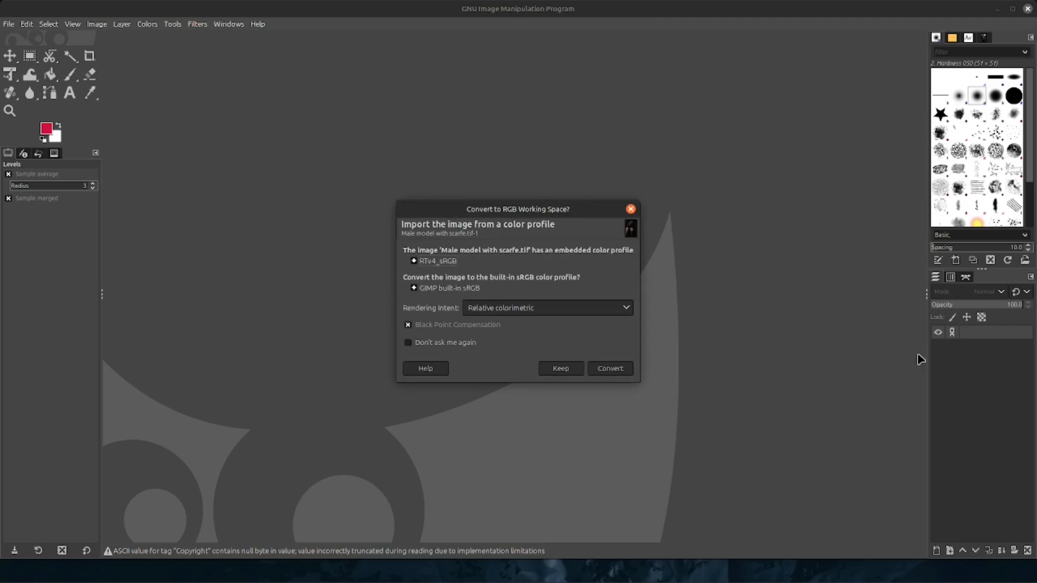
click(615, 370)
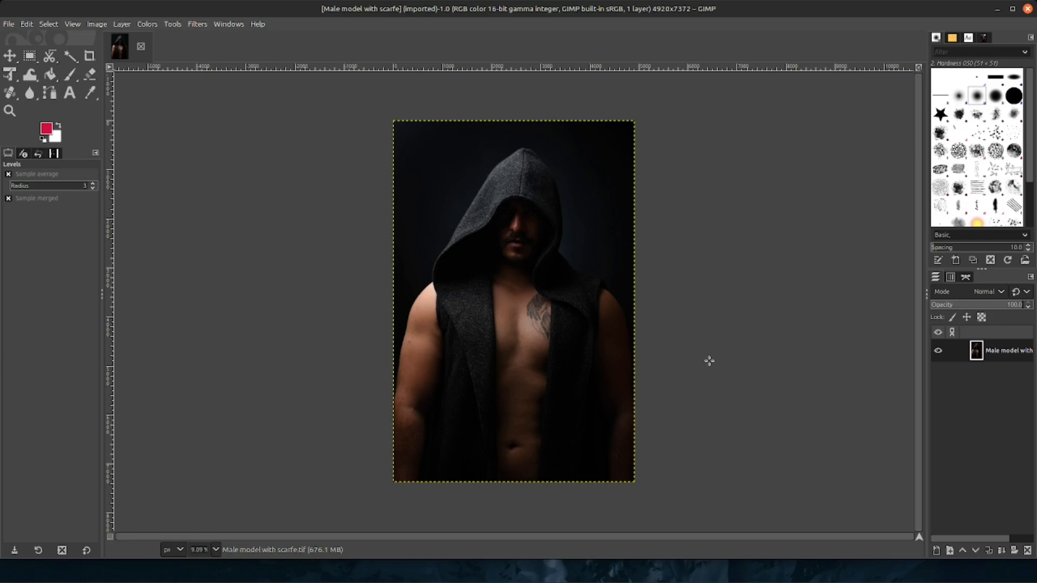
- Examine the underexposed portrait up close, from the hooded face down to the arms and torso
key(plus)
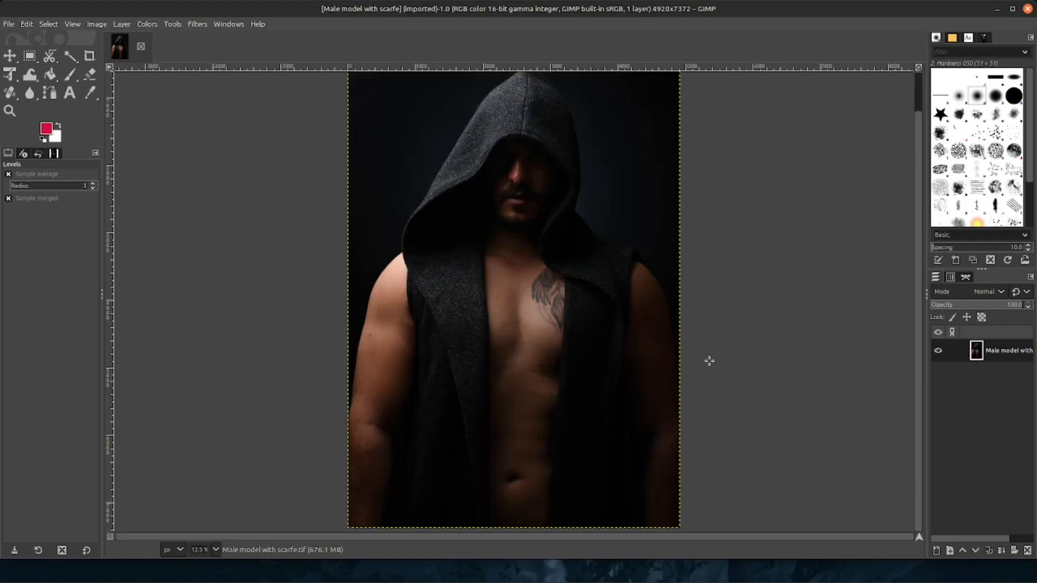
key(plus)
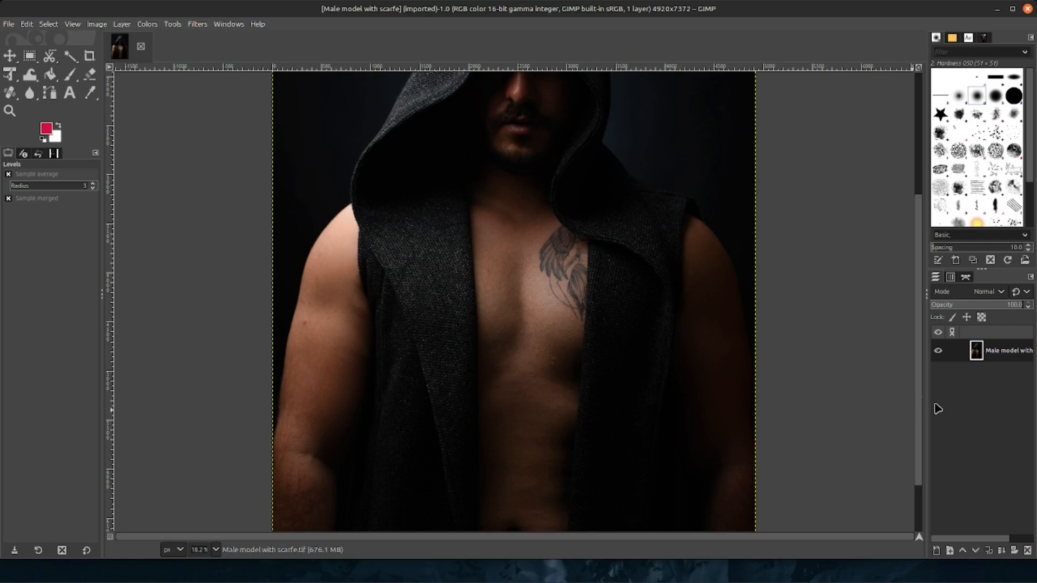
key(plus)
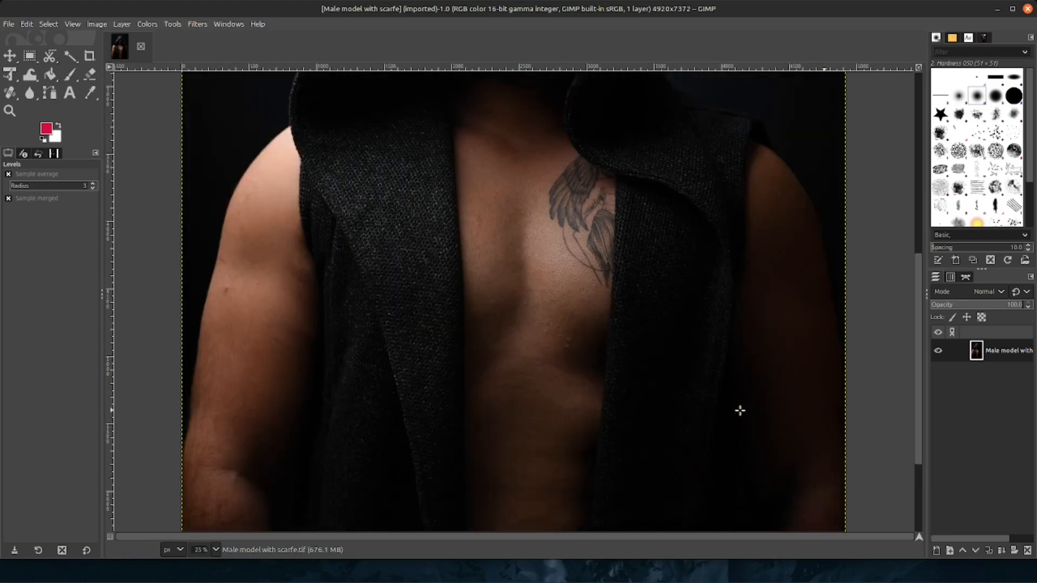
drag(918, 327, 919, 176)
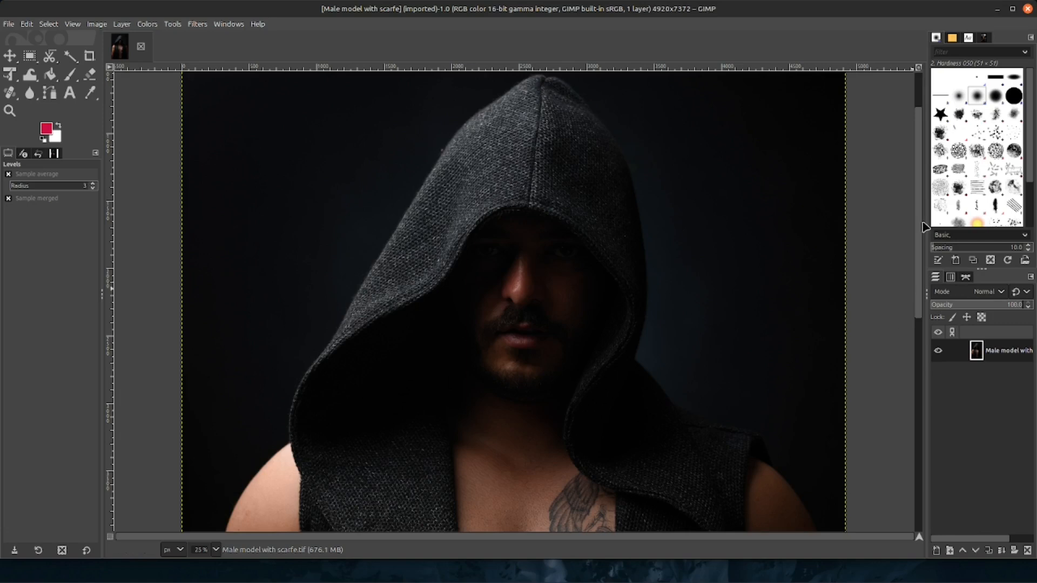
drag(920, 197, 915, 378)
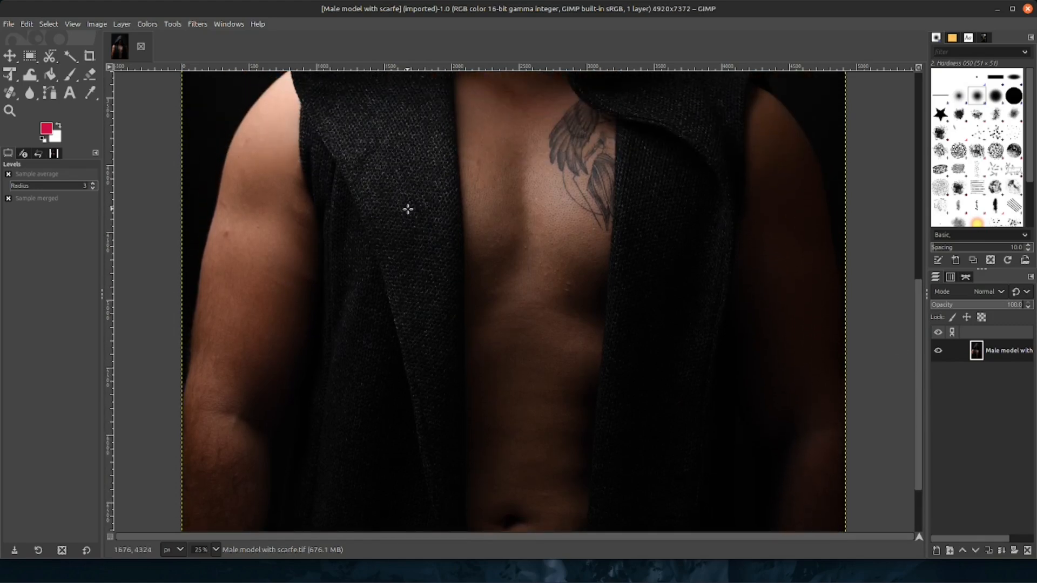
ctrl+scroll(407, 209, up, 5)
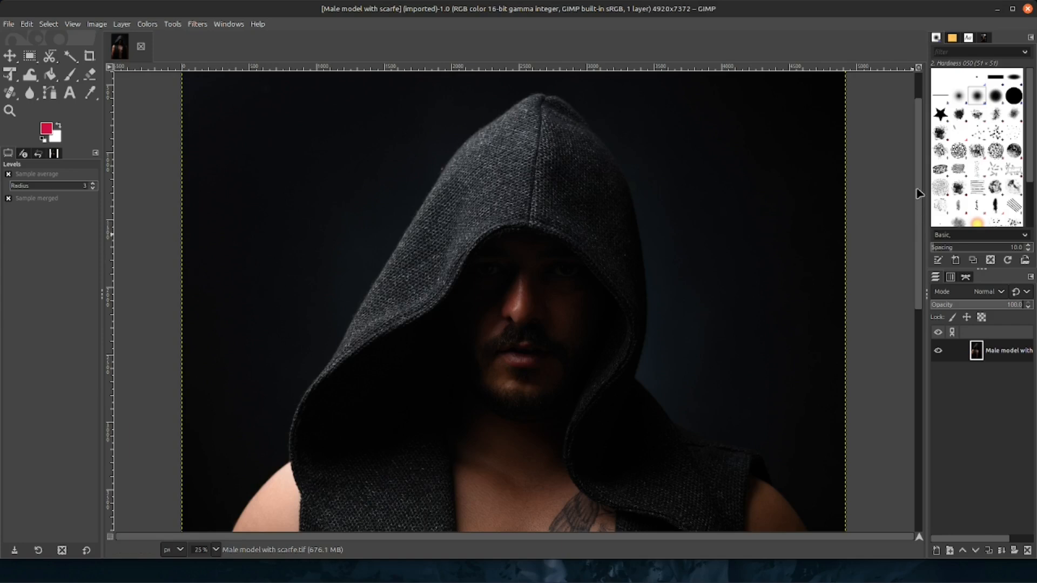
scroll(918, 178, up, 1)
scroll(918, 177, up, 1)
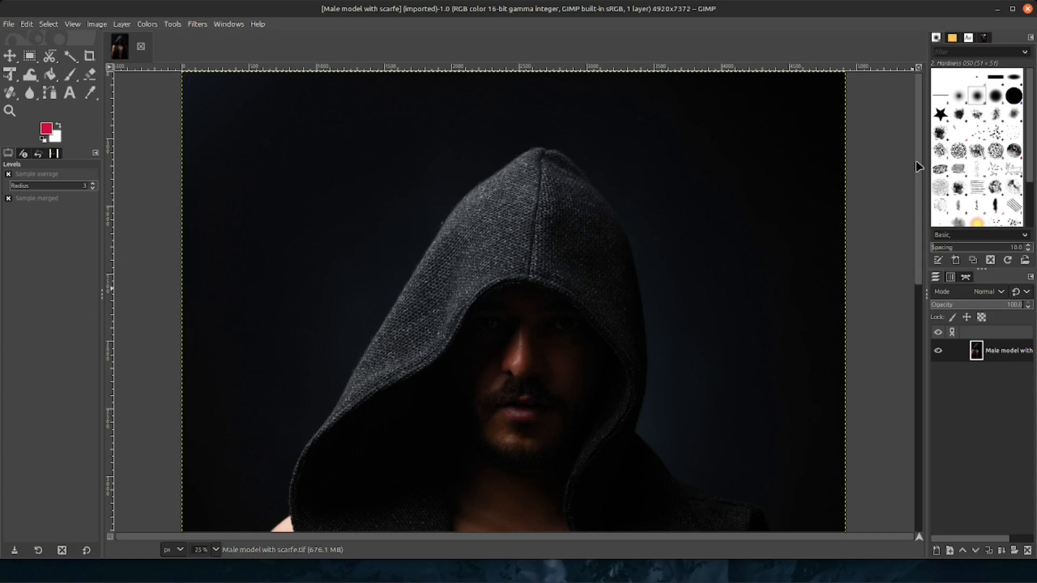
drag(918, 166, 922, 217)
key(minus)
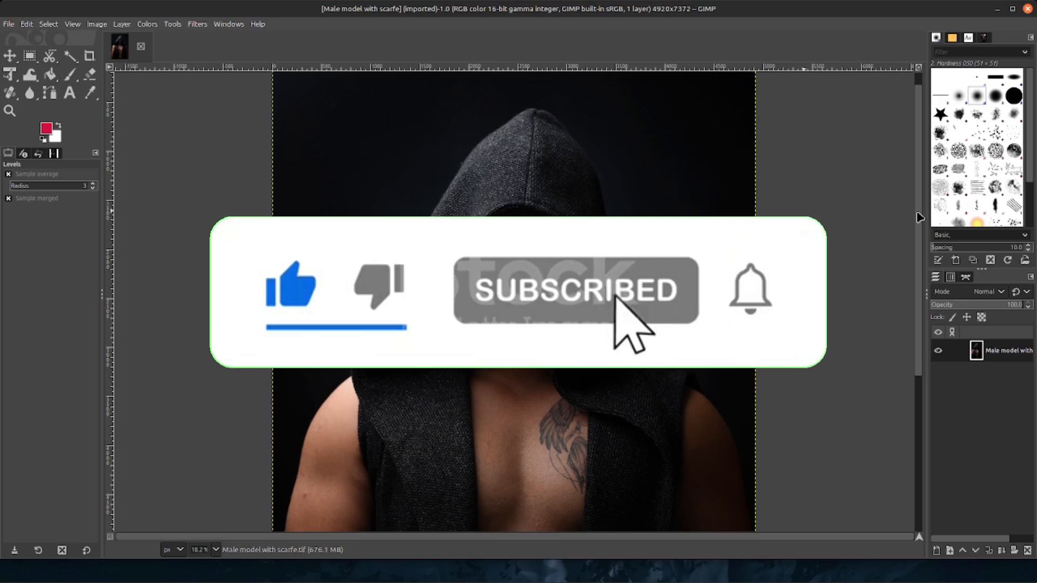
mouse_move(917, 214)
mouse_down()
mouse_move(917, 202)
mouse_move(922, 218)
mouse_up()
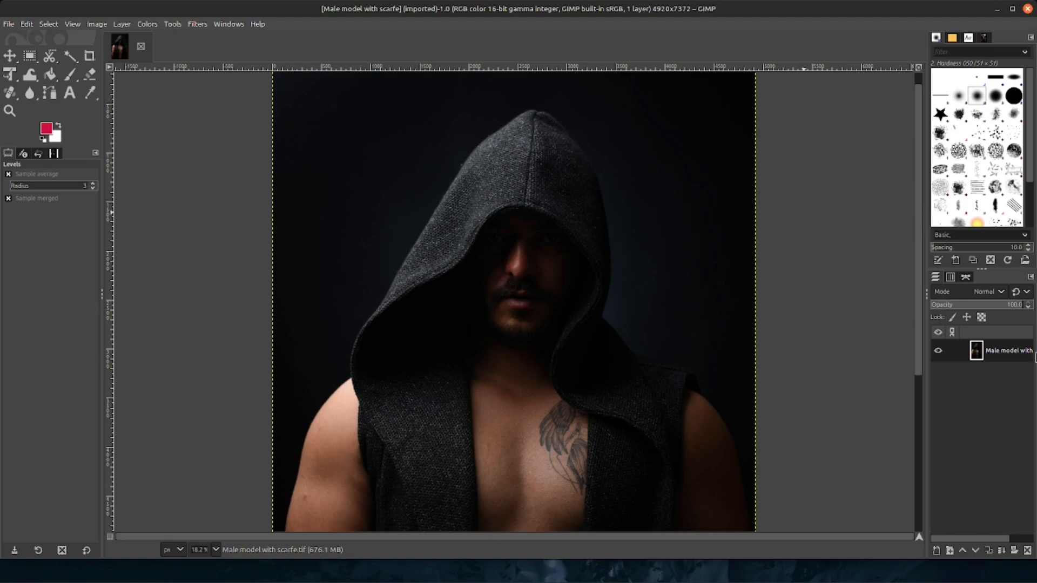
- Duplicate the photo layer, then raise the copy's exposure to 0.714 and compare it with the original
right_click(976, 354)
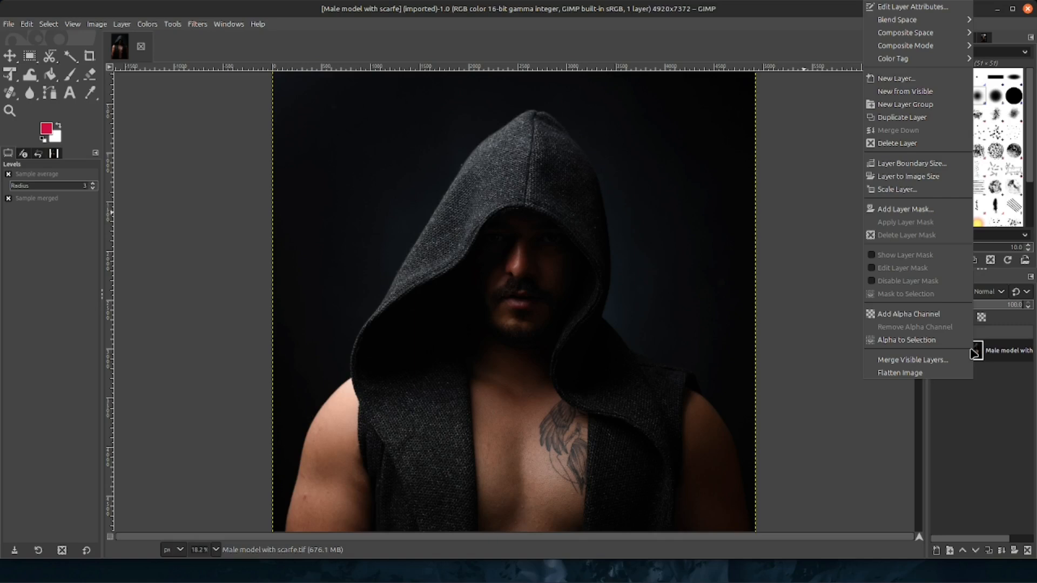
click(918, 118)
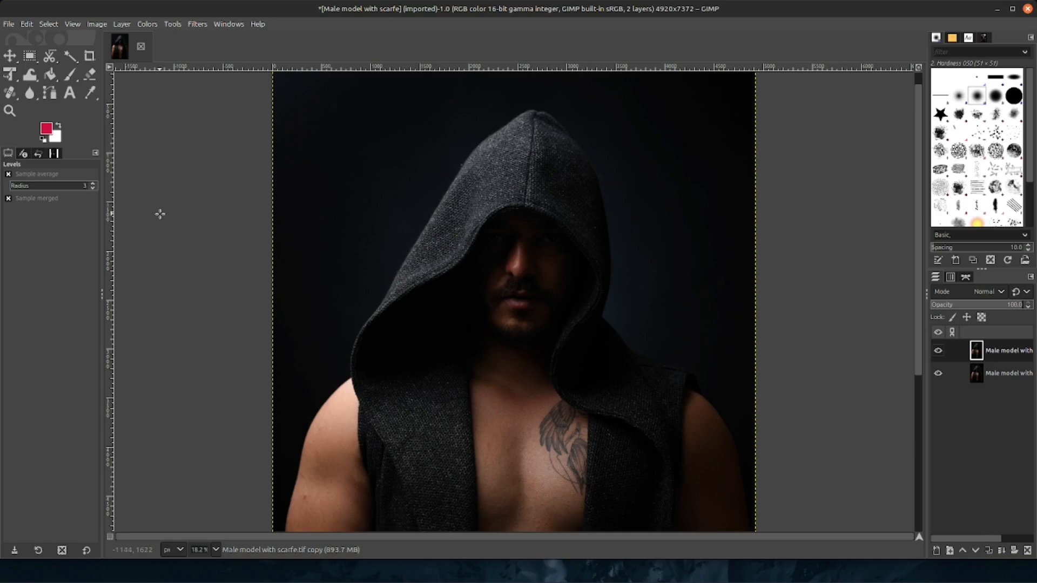
click(146, 24)
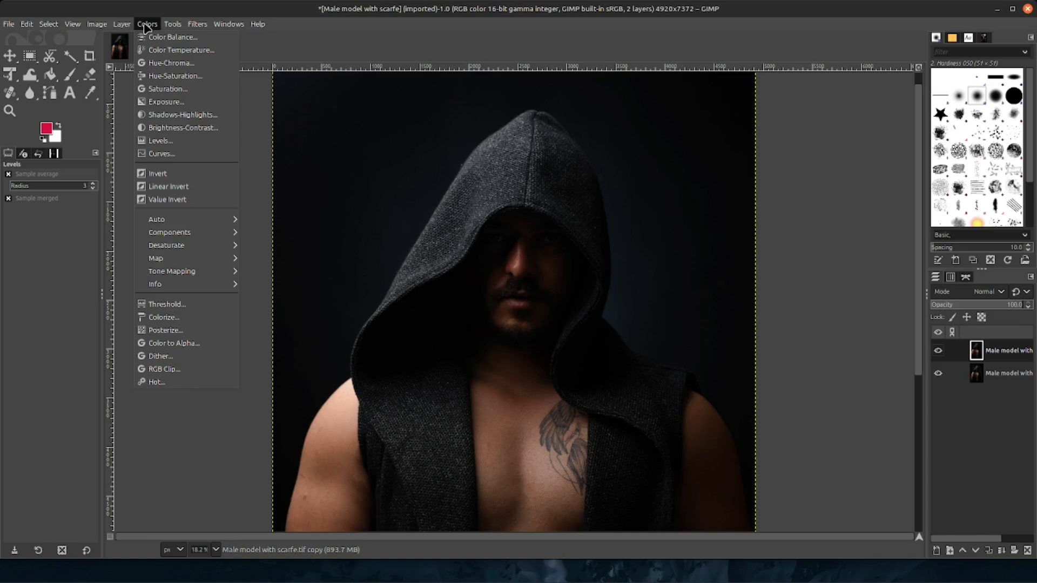
mouse_move(203, 226)
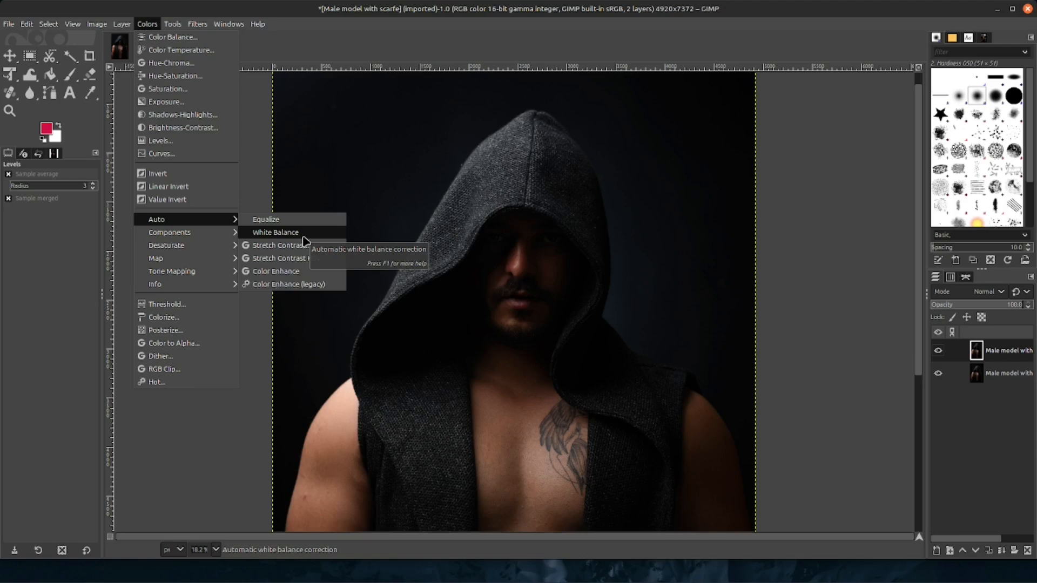
click(187, 102)
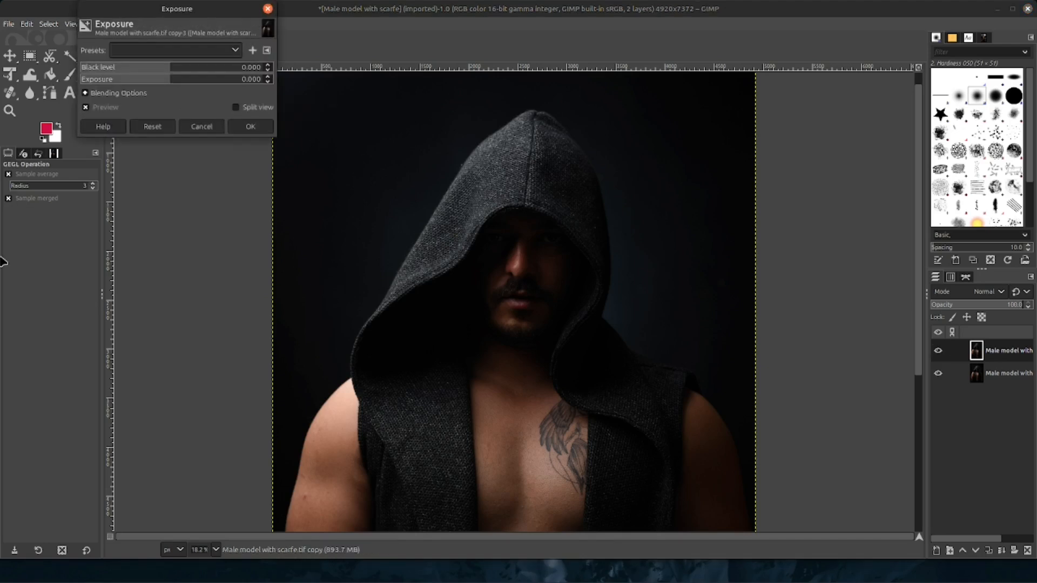
click(171, 80)
drag(172, 79, 177, 80)
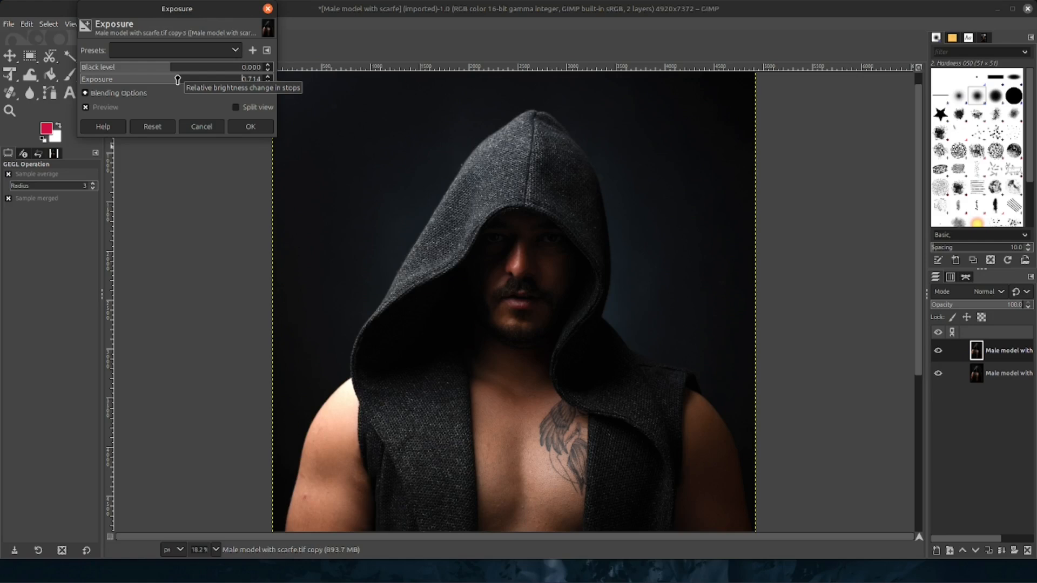
click(250, 127)
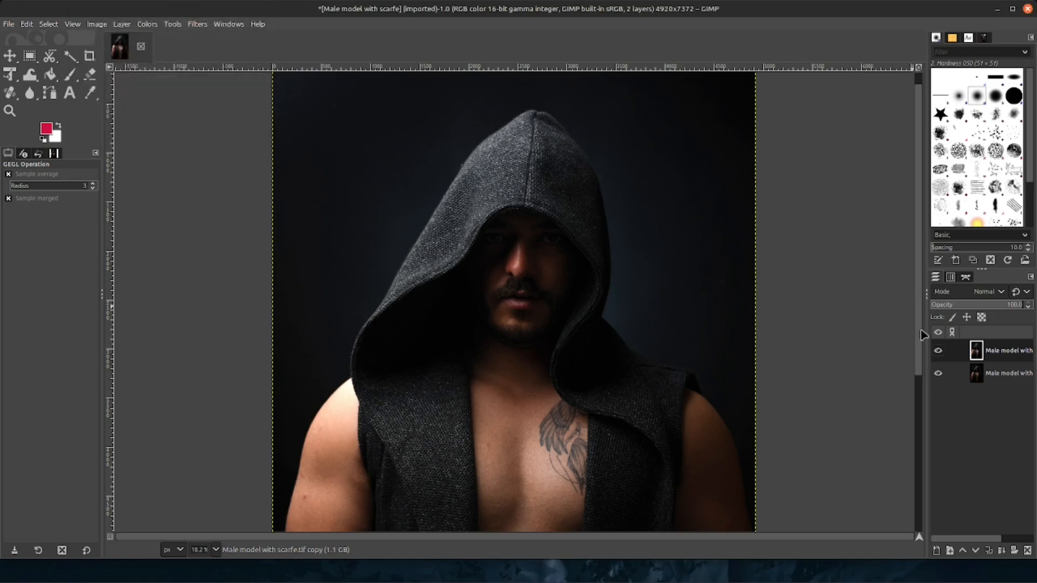
click(940, 351)
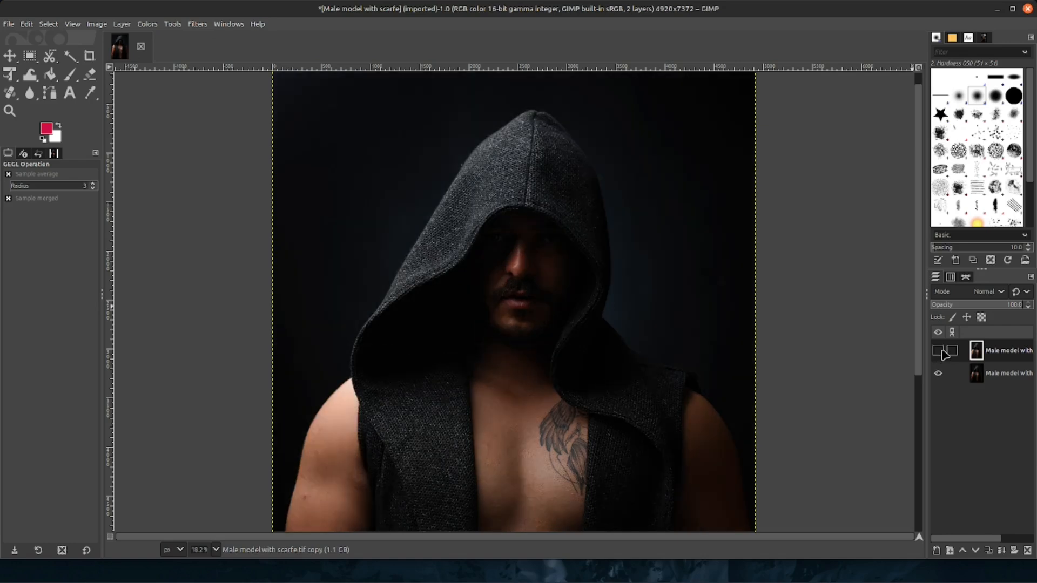
click(940, 351)
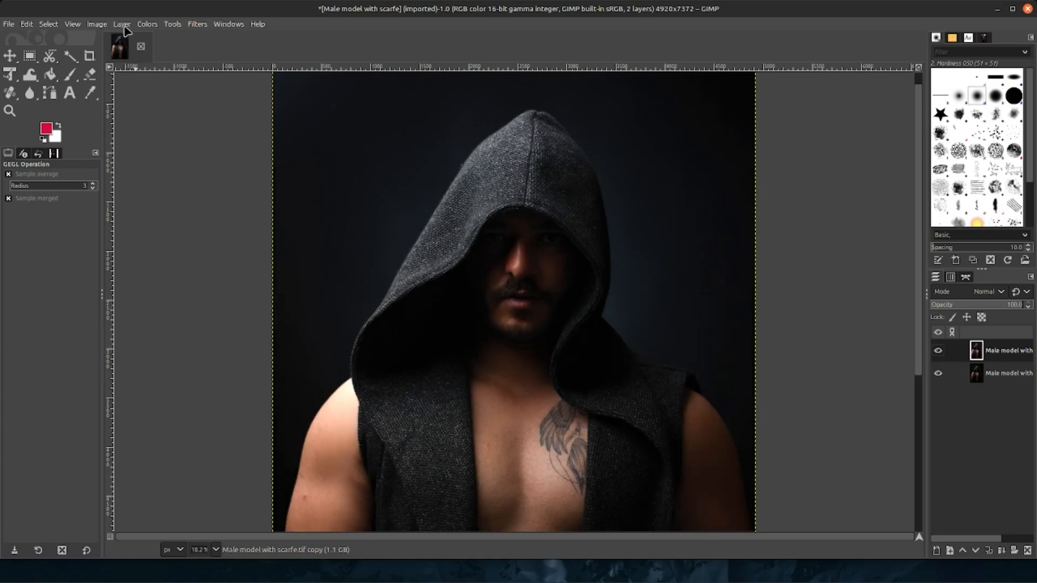
- Apply a second Exposure adjustment of 1.488 to the copied layer and compare the result with the original
click(147, 25)
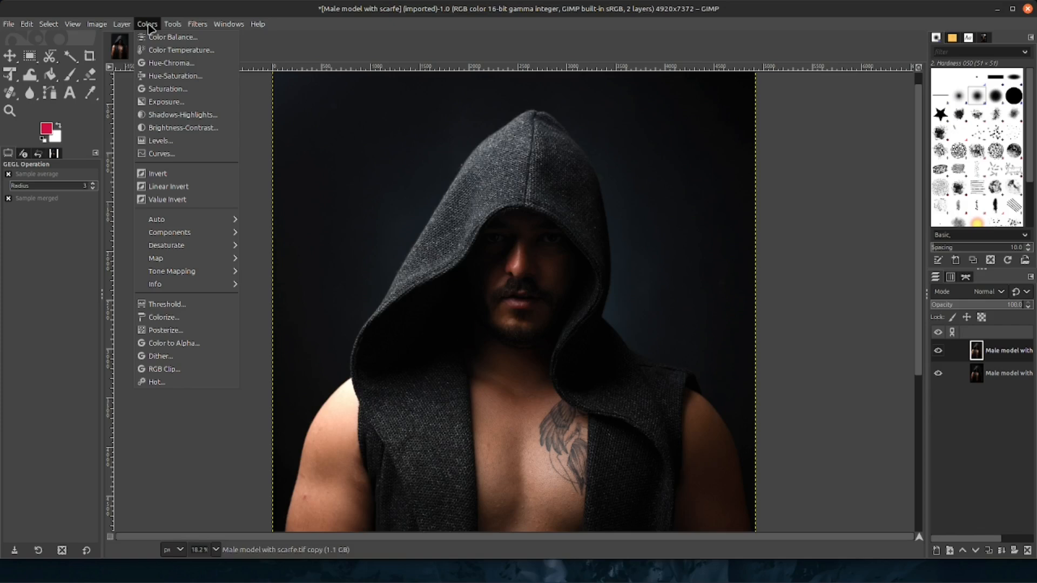
click(167, 102)
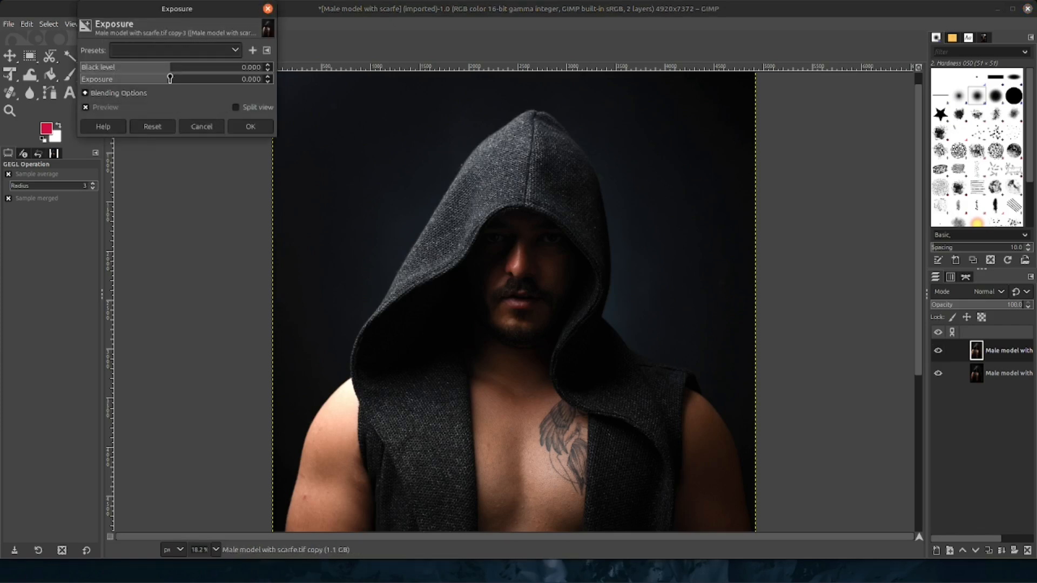
drag(174, 78, 185, 81)
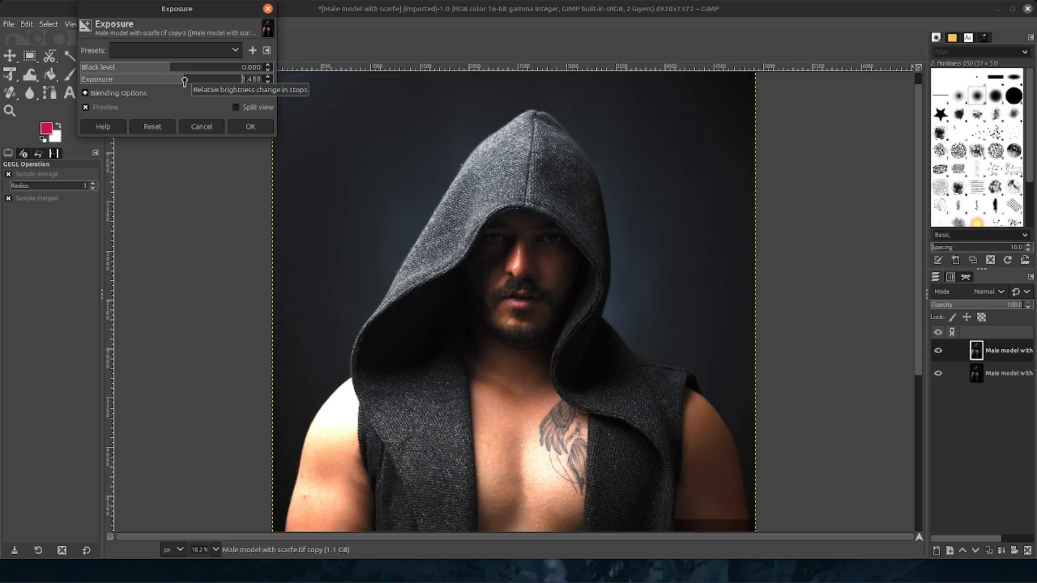
click(248, 128)
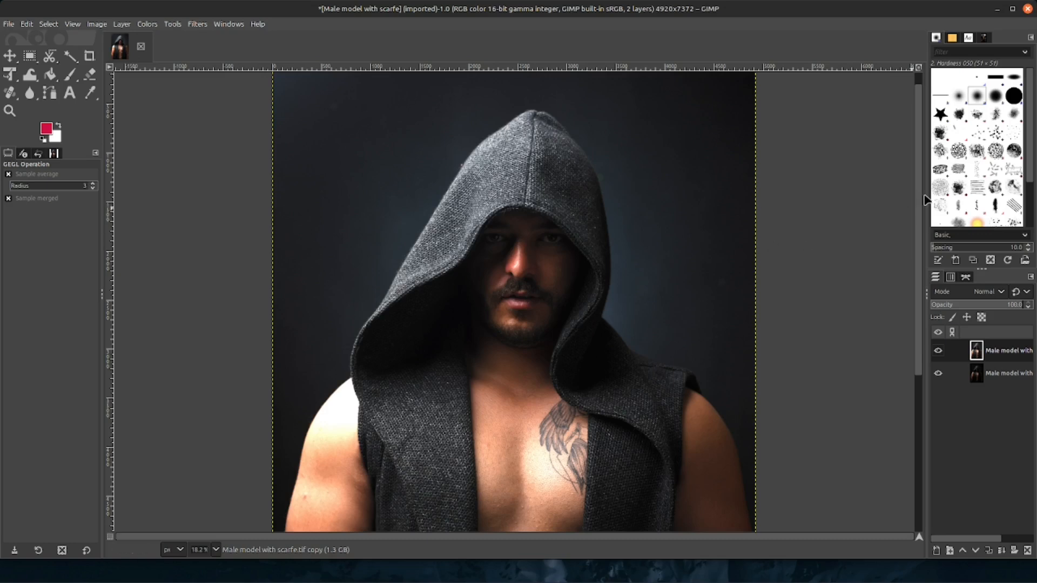
drag(921, 184, 912, 206)
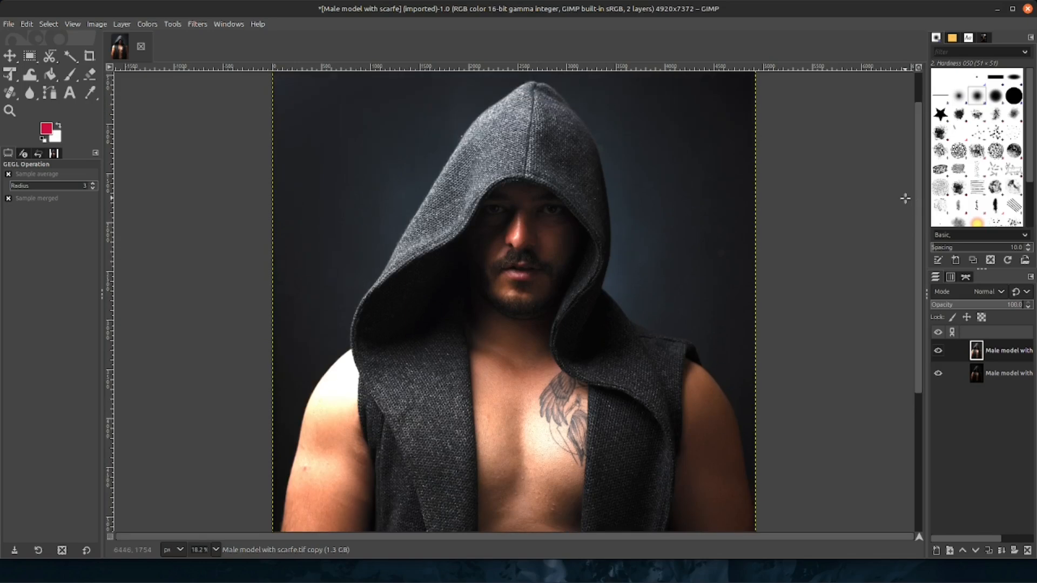
key(minus)
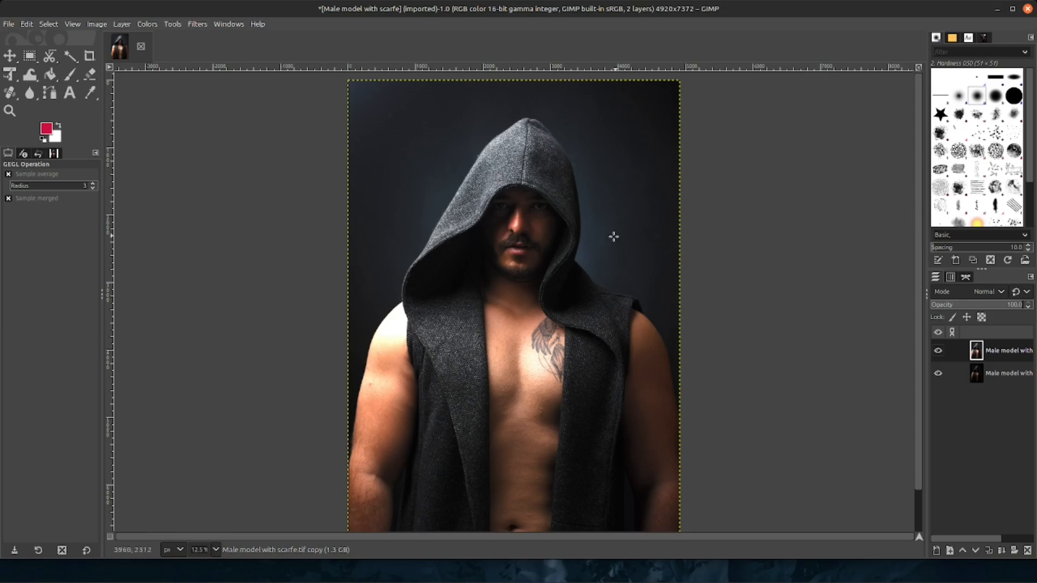
click(938, 352)
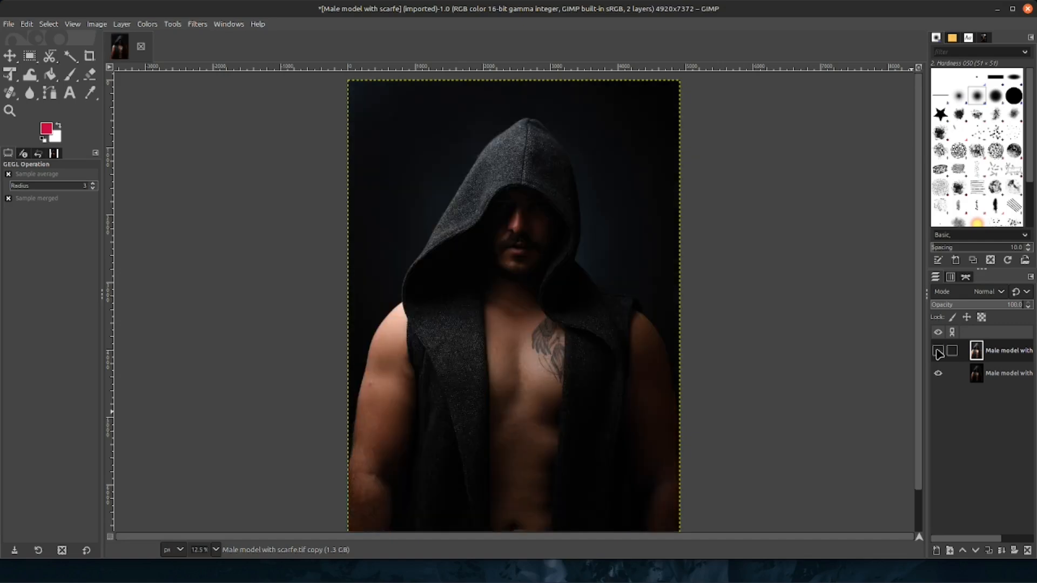
click(938, 351)
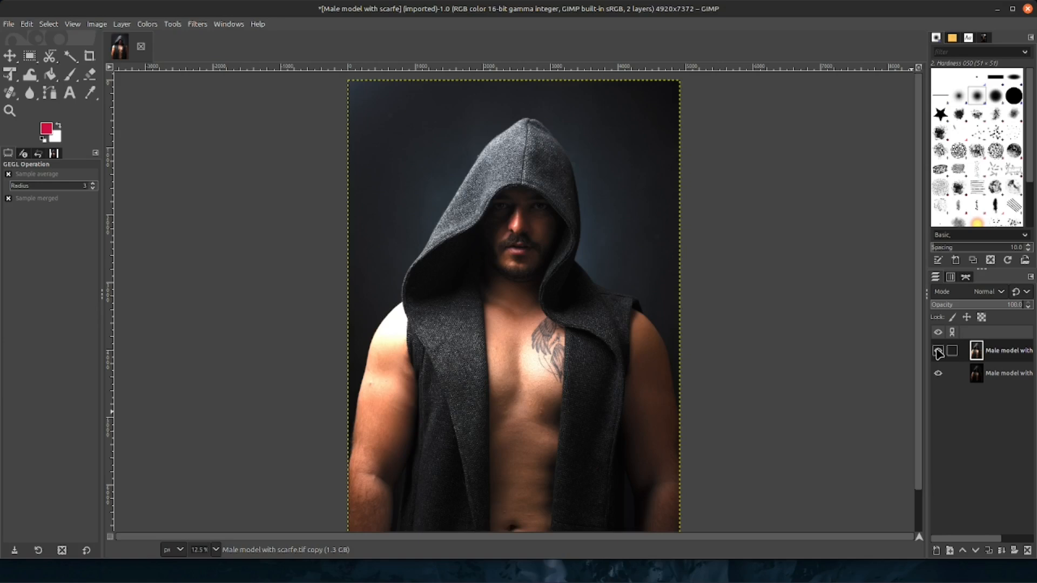
- Delete the brightened copy of the photo layer
right_click(1000, 352)
key(Escape)
right_click(997, 352)
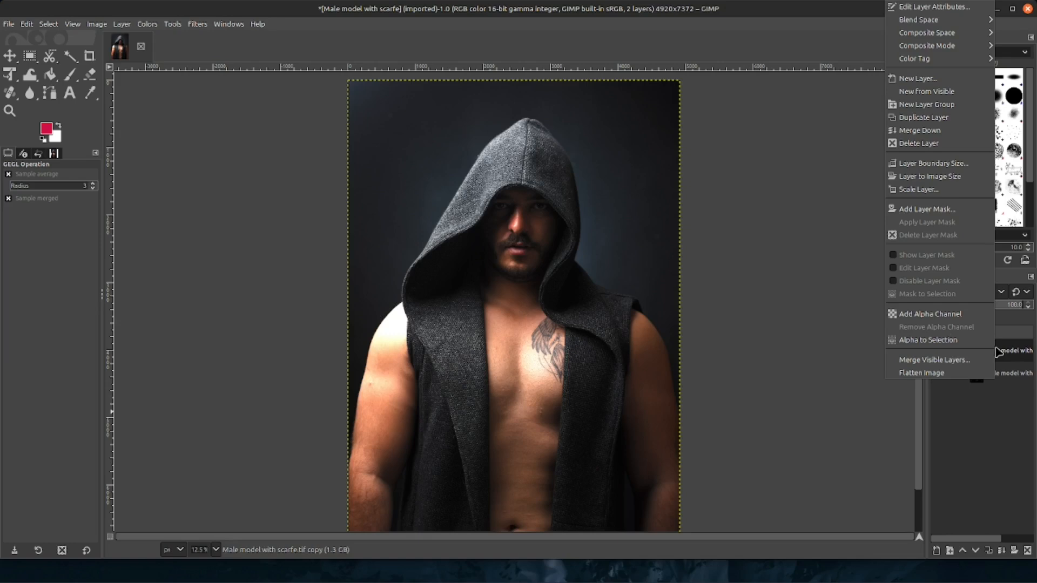
click(954, 145)
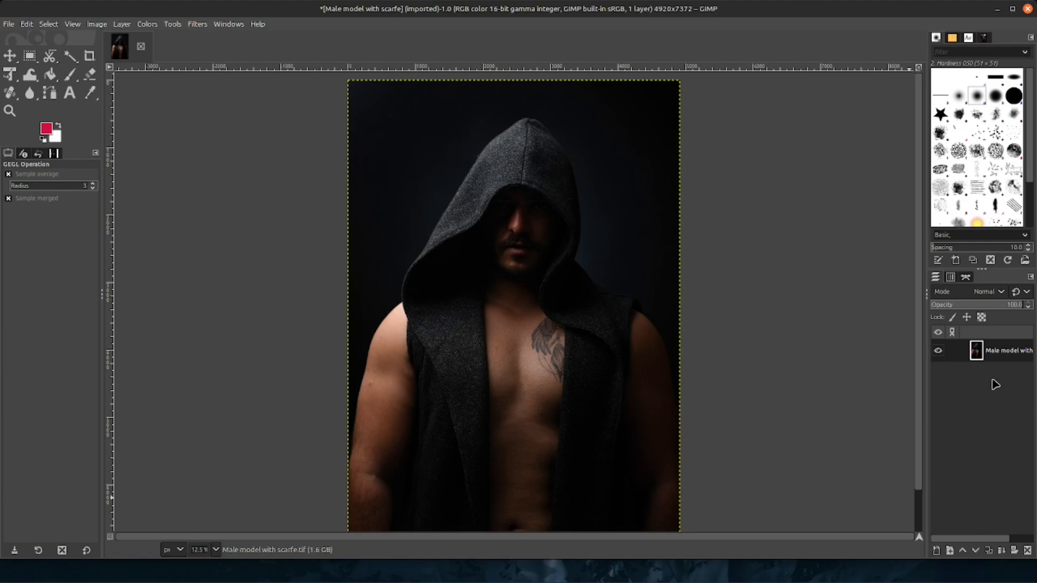
- Duplicate the photo layer and brighten the copy with Levels, setting the white input to 96.20 and gamma to 1.78
click(990, 551)
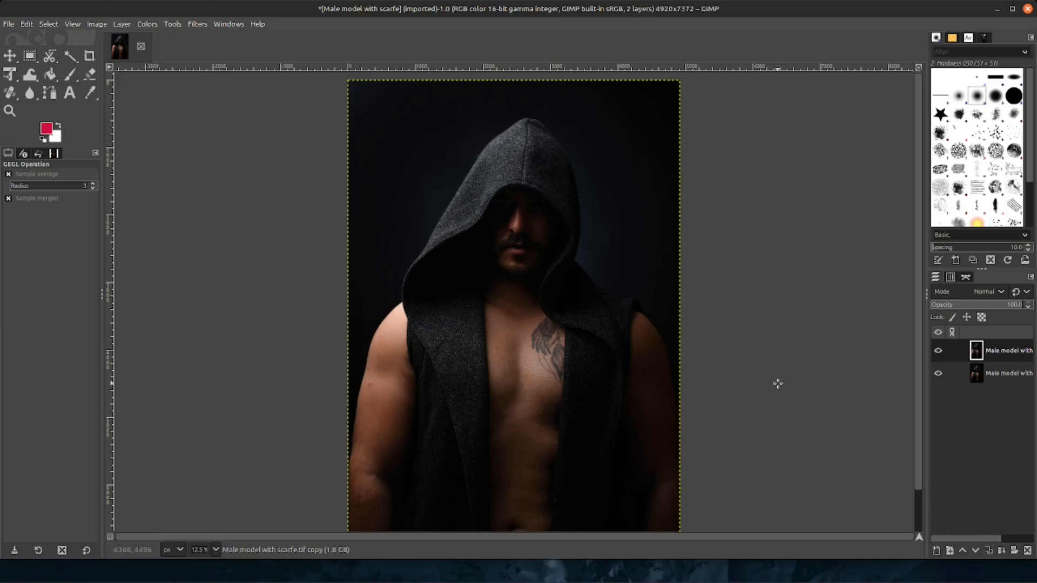
click(145, 26)
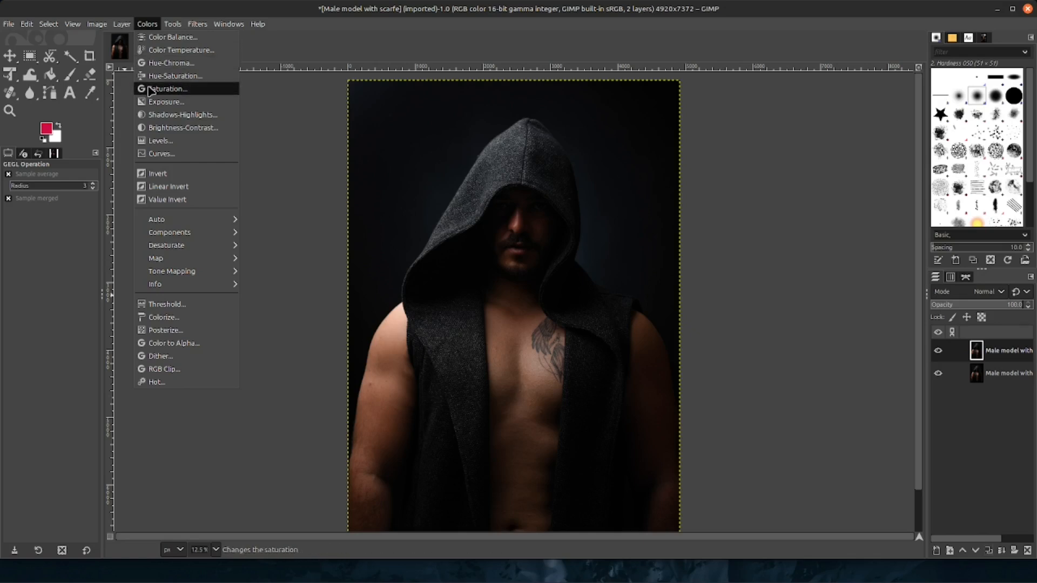
click(161, 141)
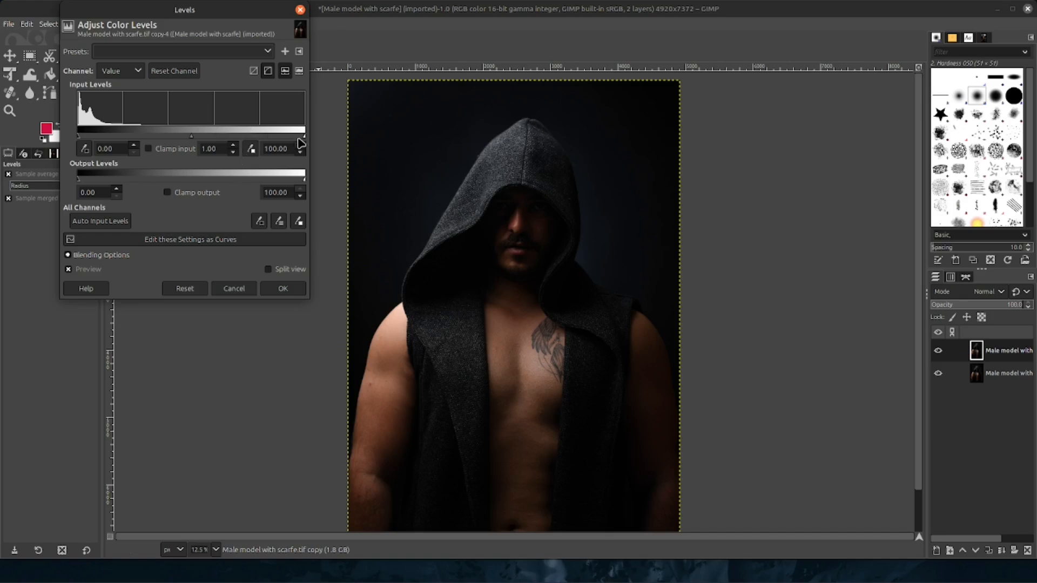
drag(305, 140, 296, 133)
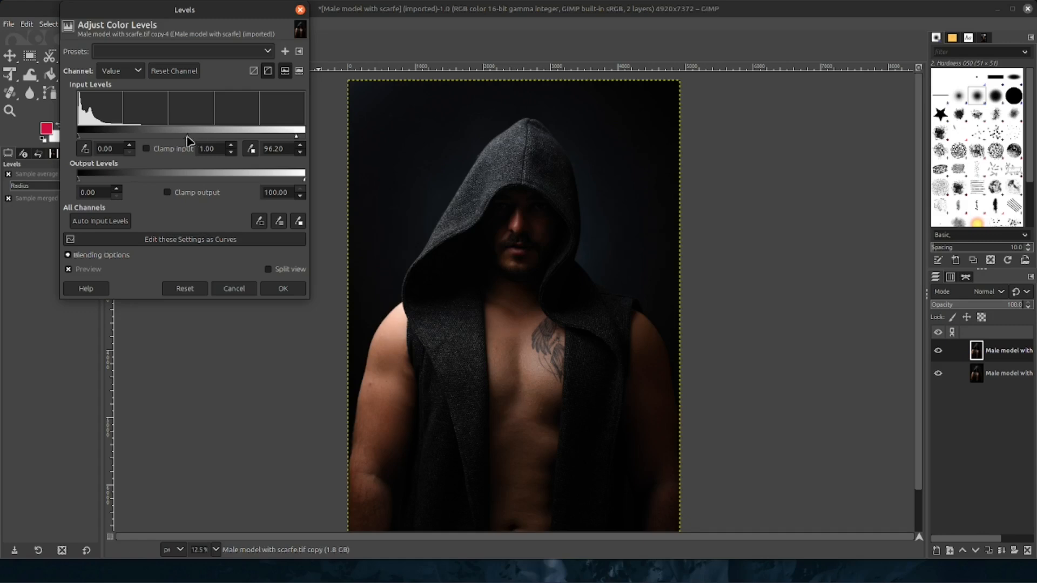
mouse_move(187, 138)
mouse_down()
mouse_move(222, 139)
mouse_move(188, 135)
mouse_up()
drag(190, 139, 159, 140)
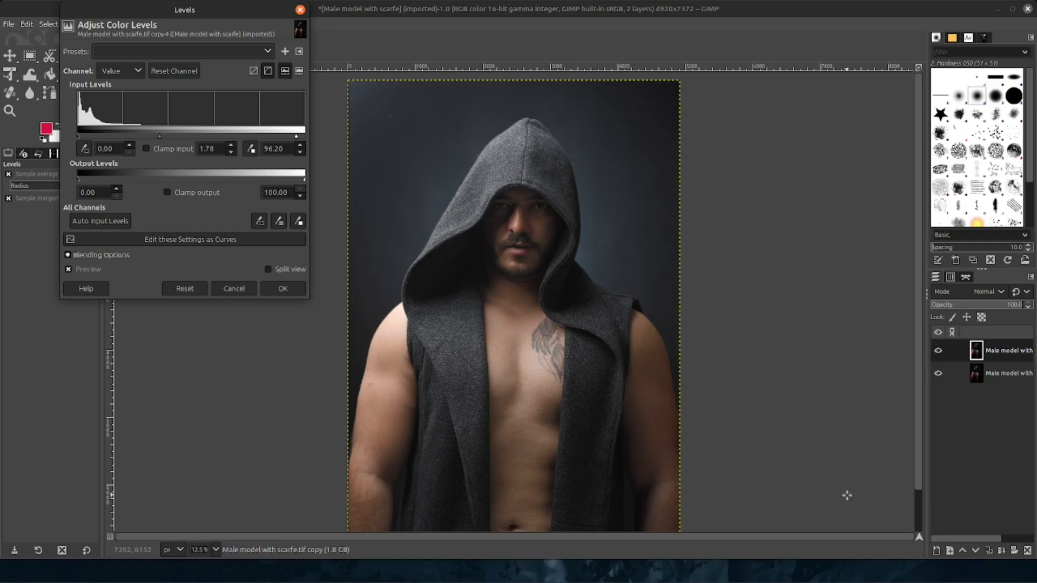
- Compare the Levels preview with the original by toggling the copy's visibility, then apply the adjustment
click(938, 352)
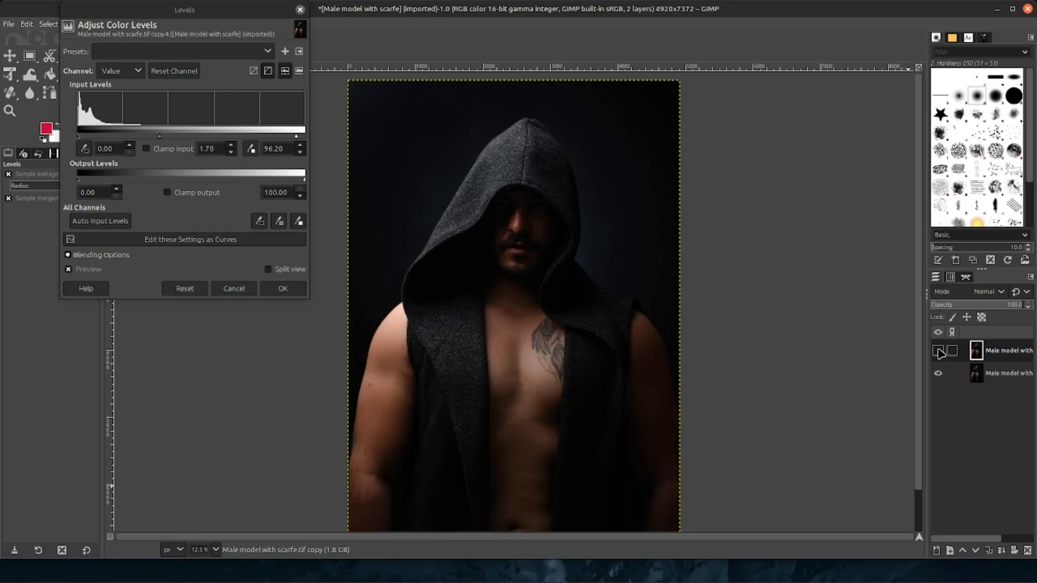
click(938, 352)
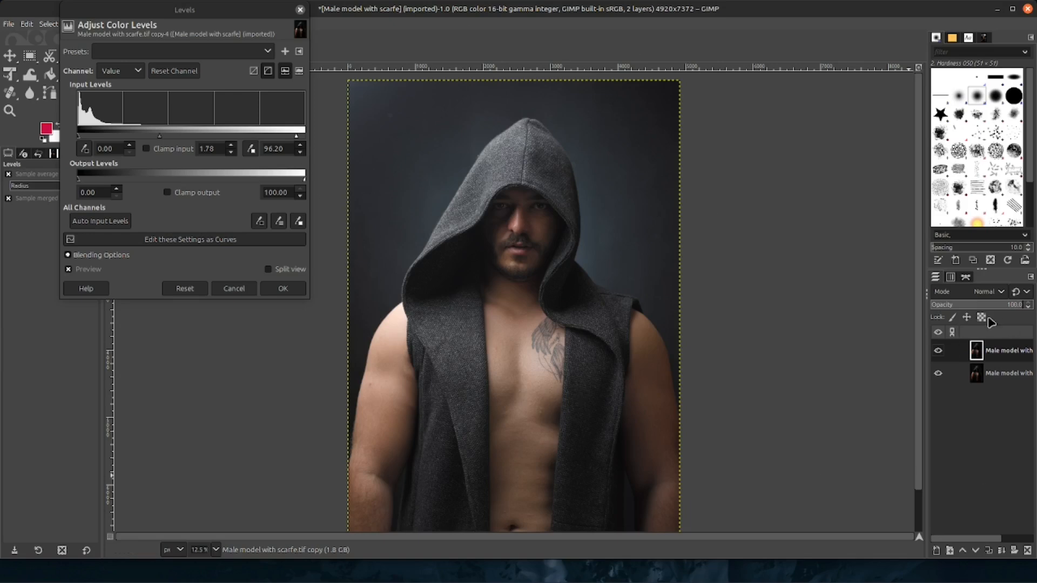
click(941, 353)
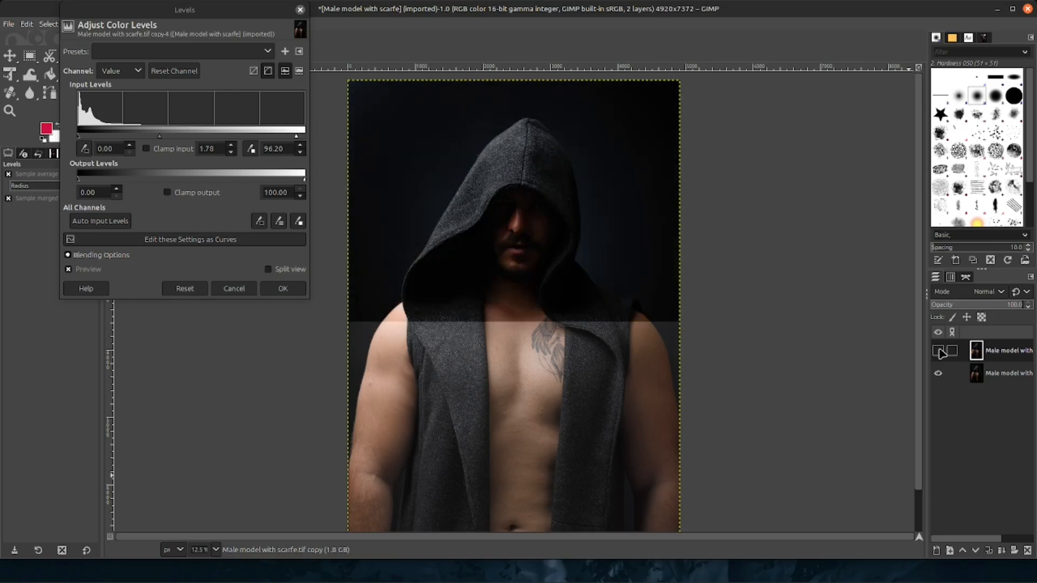
click(940, 352)
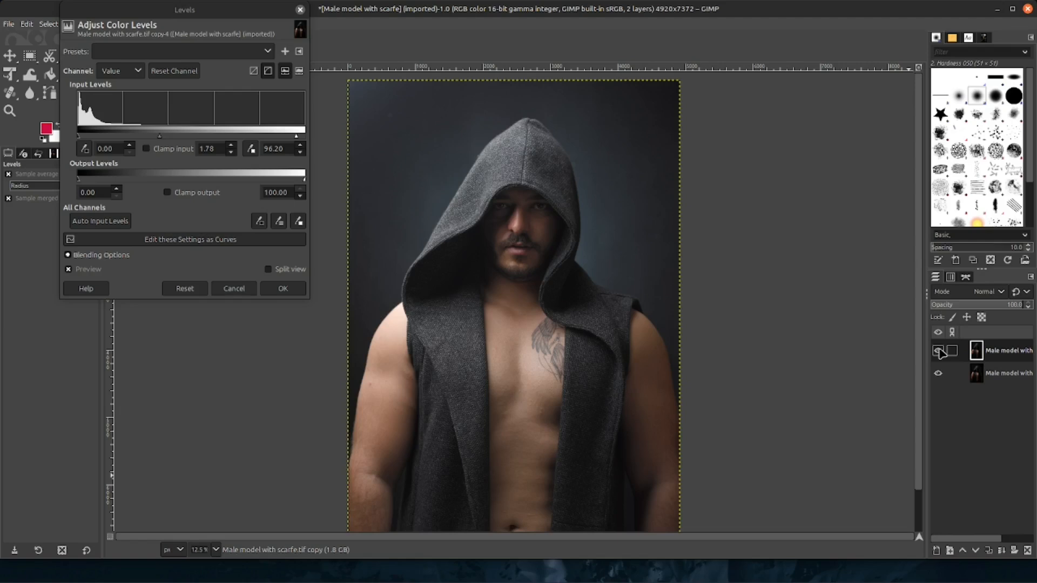
click(280, 290)
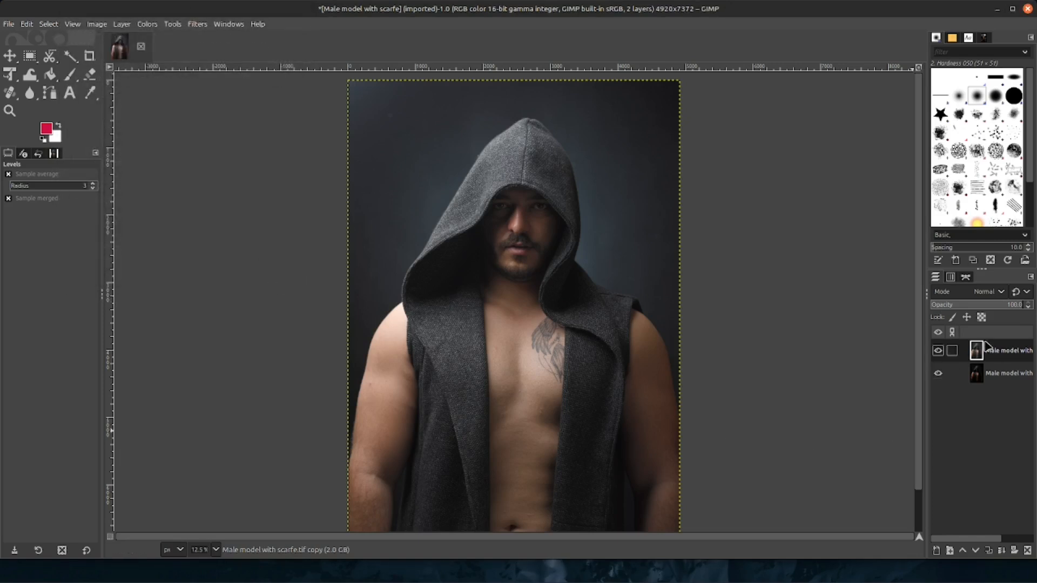
- Replace the Levels-brightened copy with a fresh duplicate of the original photo layer
right_click(996, 355)
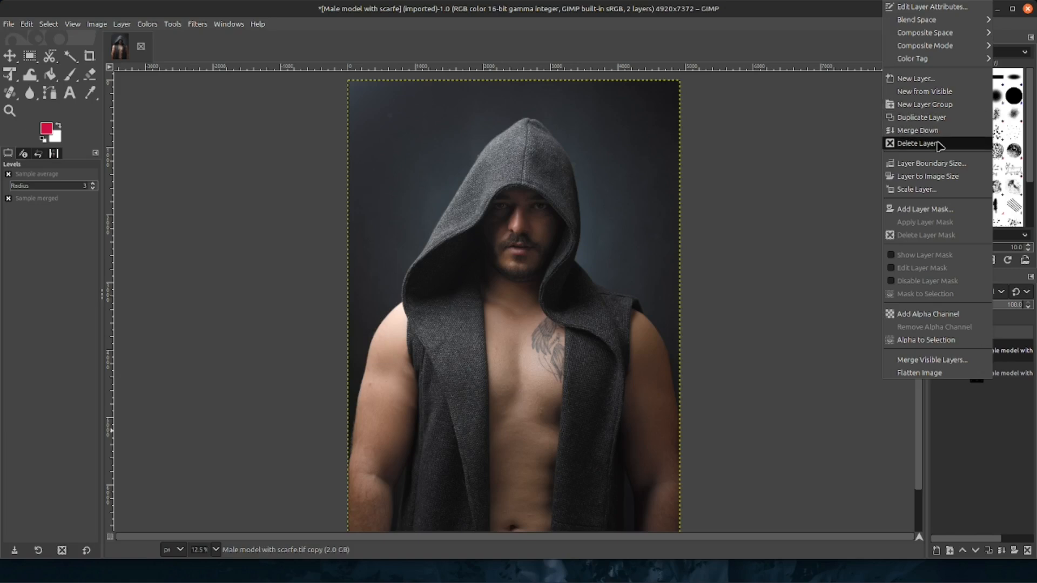
click(940, 144)
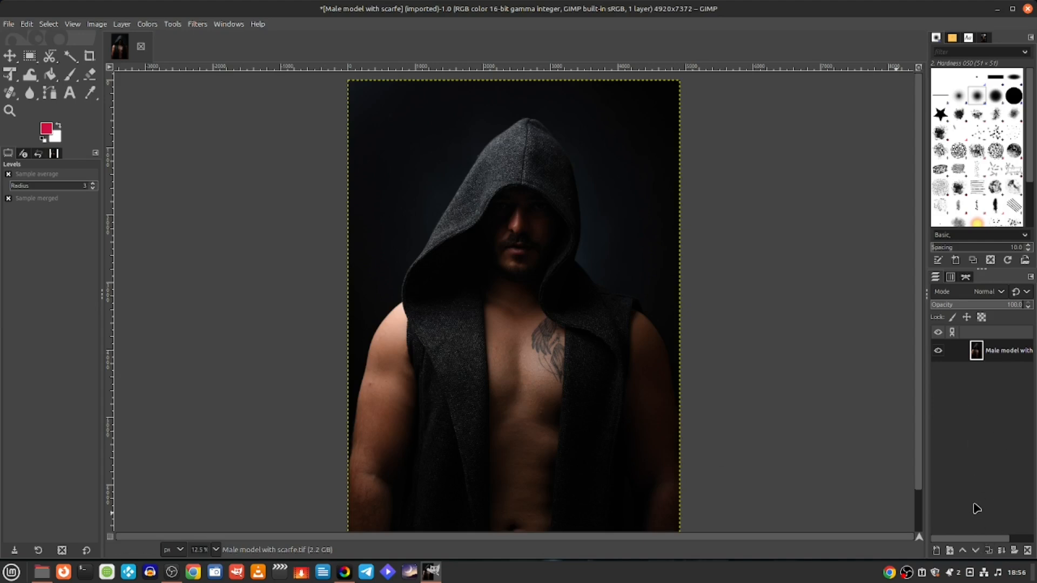
click(988, 550)
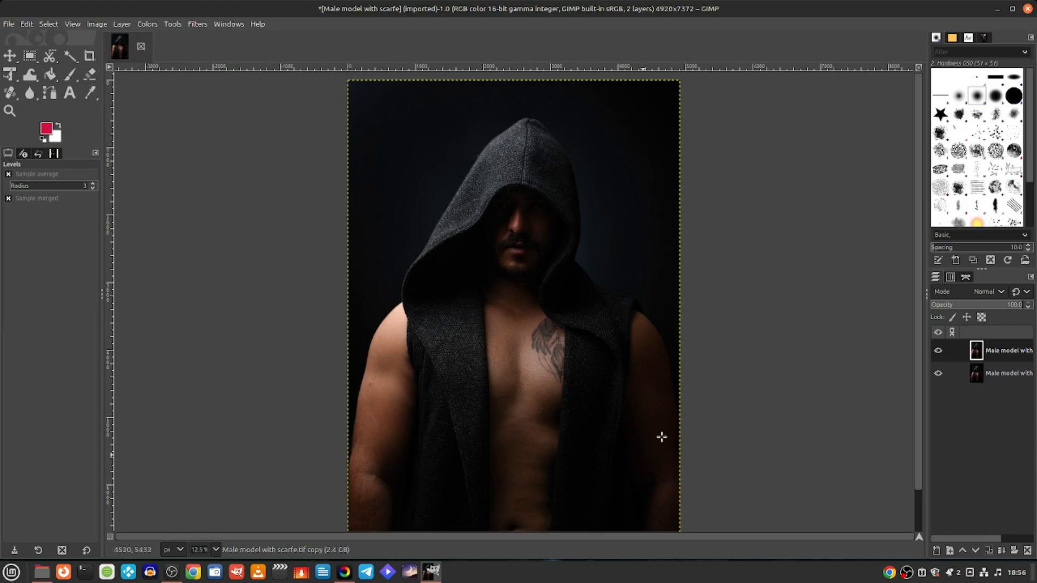
- Start a Curves adjustment on the copy and raise a highlight point on the value curve to input 68.33, output 89.45
click(148, 24)
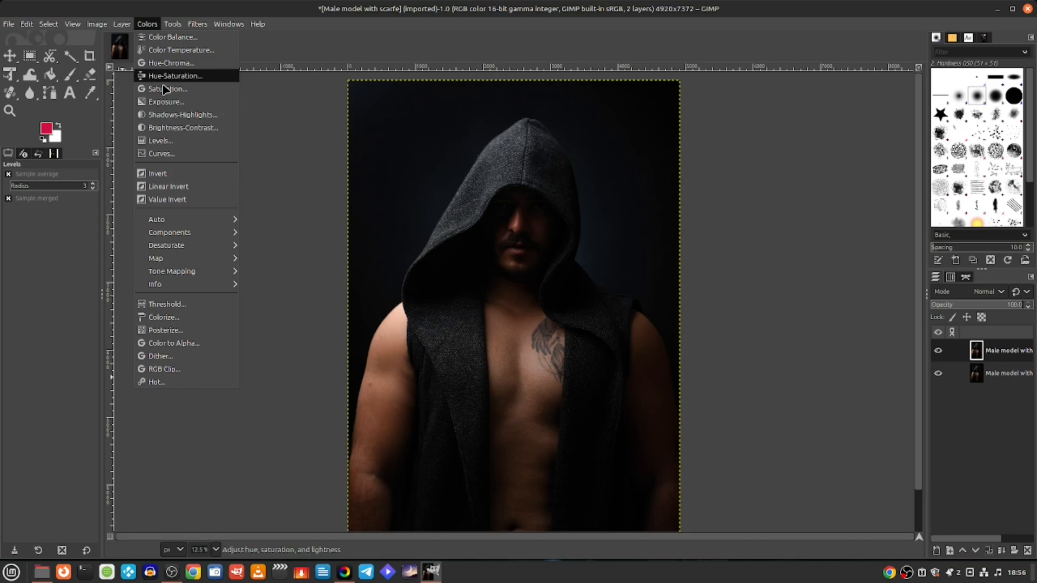
click(162, 154)
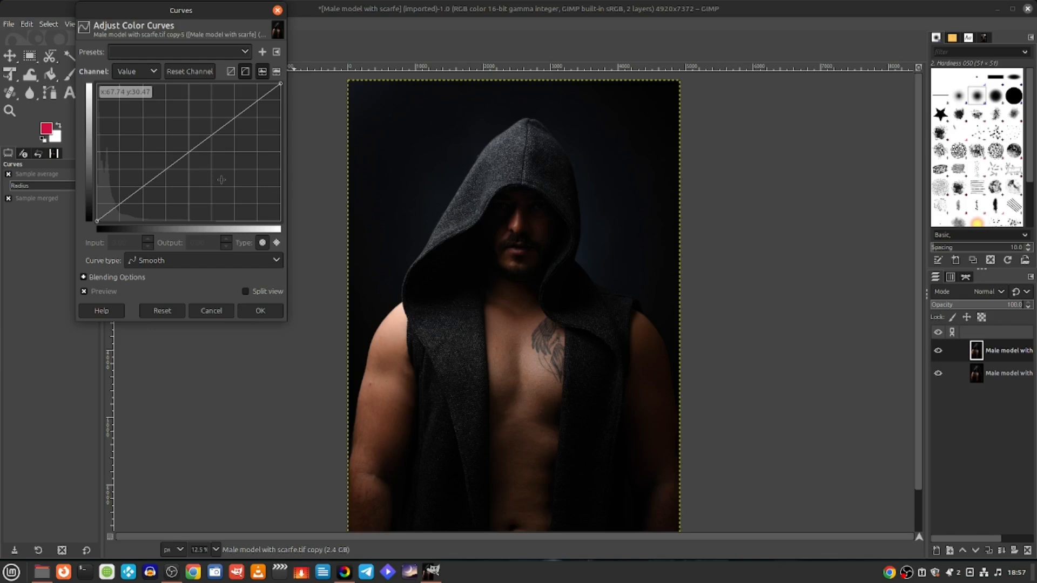
click(240, 113)
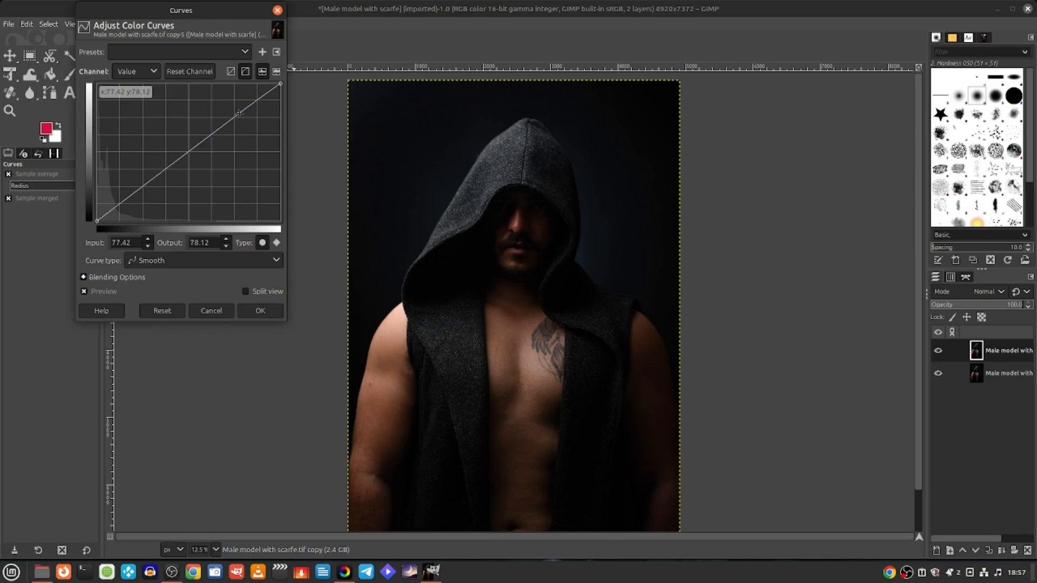
drag(240, 114, 234, 107)
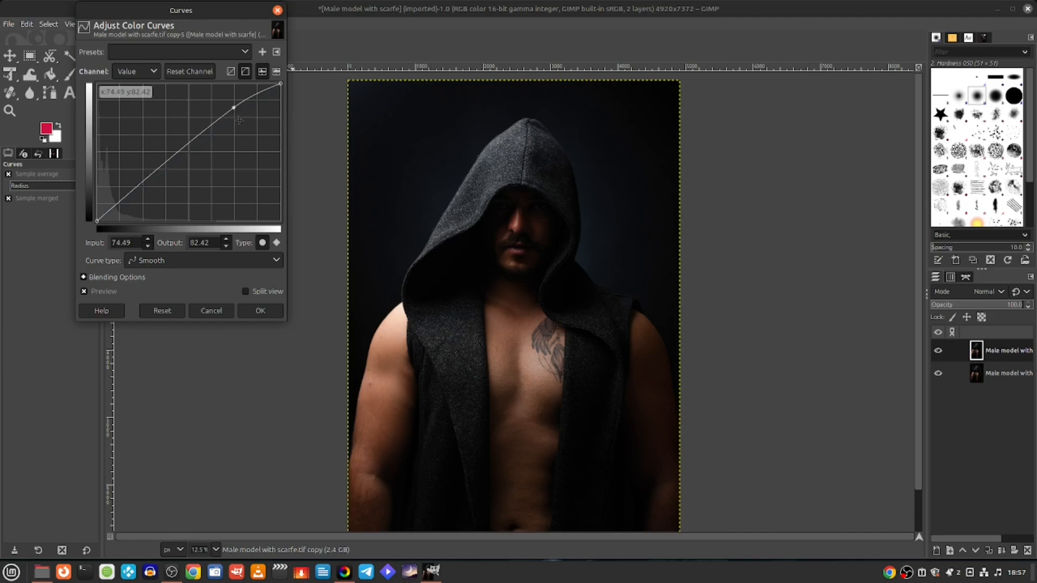
drag(234, 108, 228, 103)
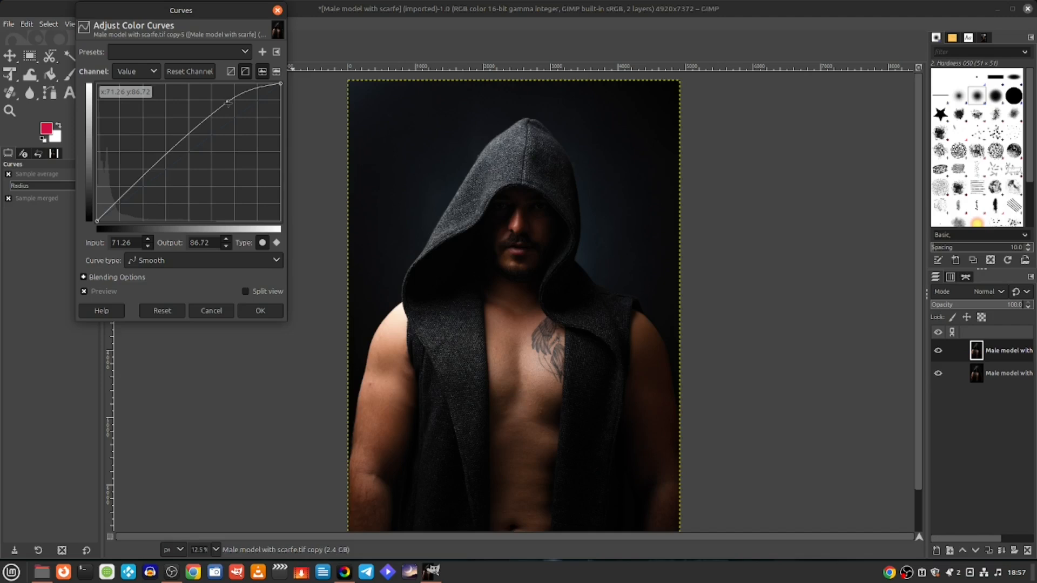
drag(228, 102, 223, 100)
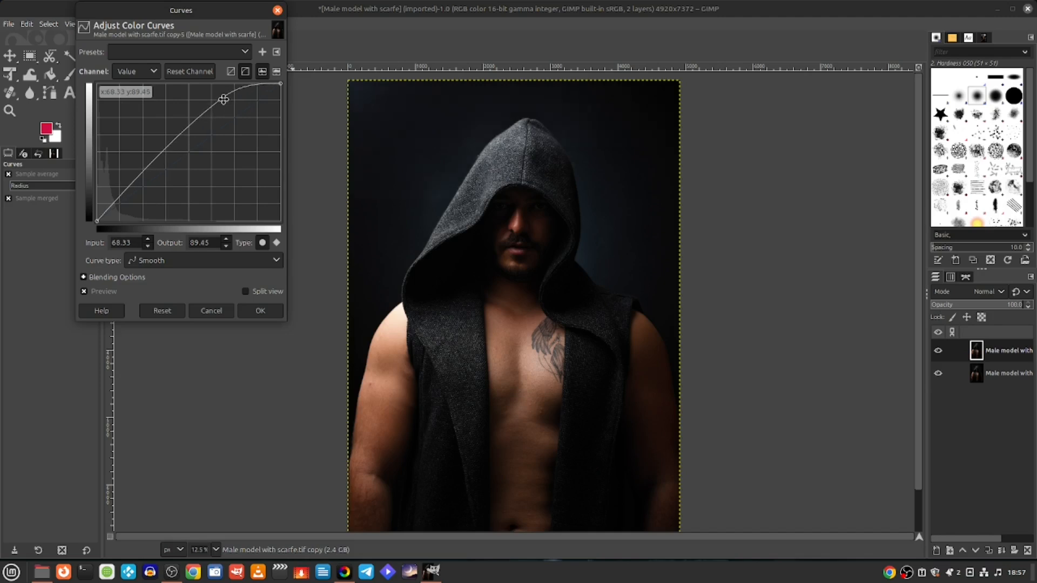
- Add a midtone curve point at input 41.35, output 75.39, a shadow point at 8.80, 17.58, and another point just below it
click(188, 127)
mouse_move(188, 127)
mouse_down()
mouse_move(169, 107)
mouse_move(172, 118)
mouse_up()
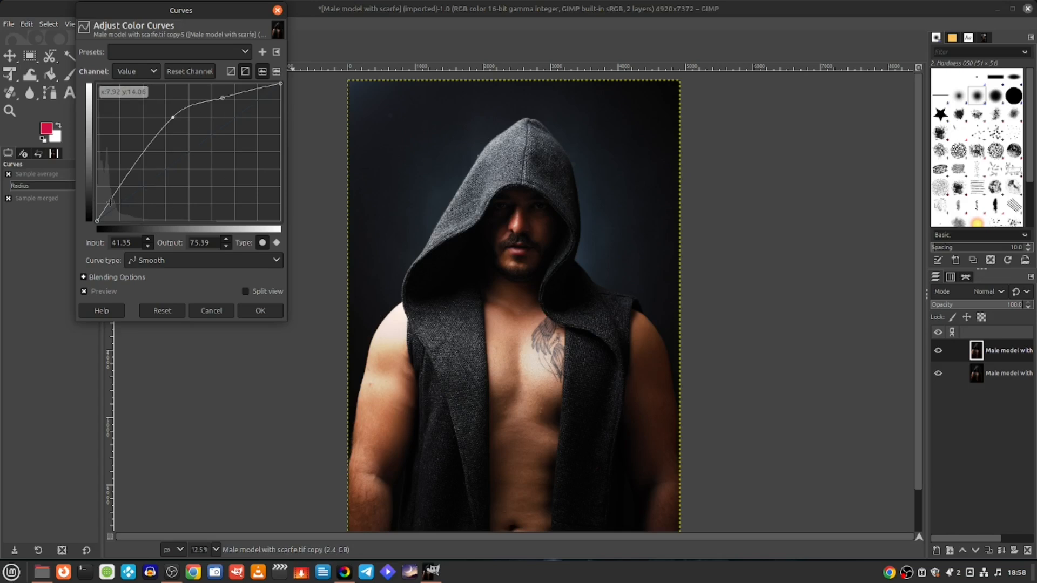
mouse_move(112, 196)
mouse_down()
mouse_move(99, 186)
mouse_move(111, 198)
mouse_up()
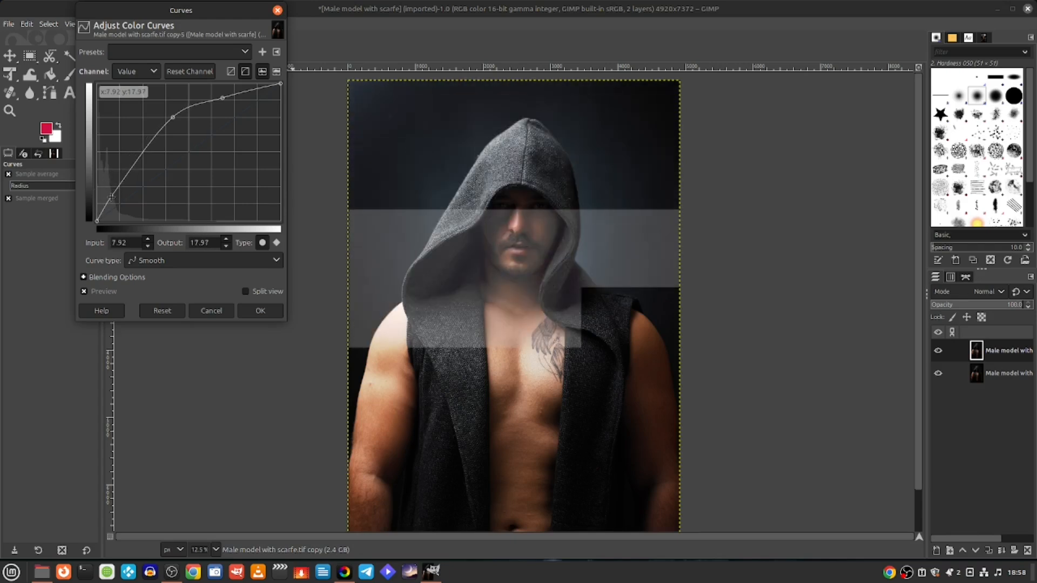
drag(111, 197, 112, 197)
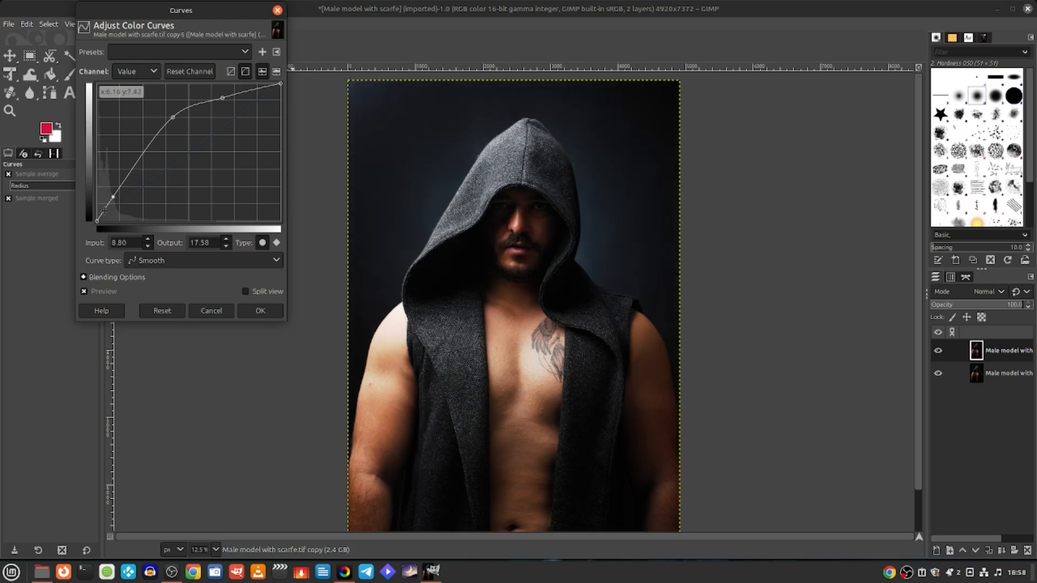
click(106, 210)
drag(106, 209, 106, 209)
- Smooth the curve's upper section by raising and adding midtone points and moving the highlight point to input 64.52, output 93.75
click(220, 98)
drag(220, 98, 215, 93)
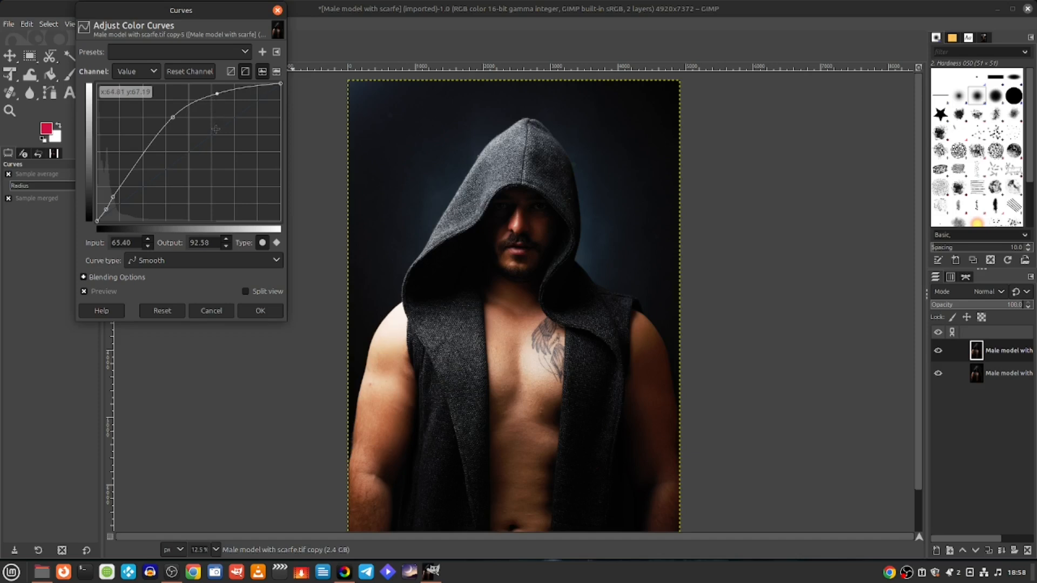
click(173, 118)
drag(173, 118, 185, 104)
click(188, 107)
click(217, 94)
drag(217, 94, 216, 92)
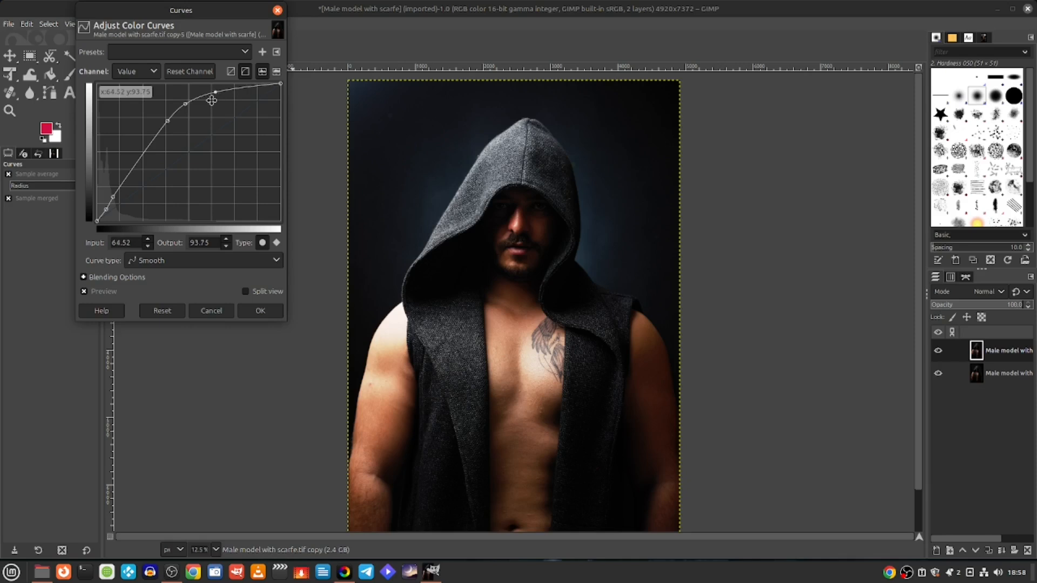
- Apply the Curves adjustment and compare the brightened copy with the original layer
click(261, 311)
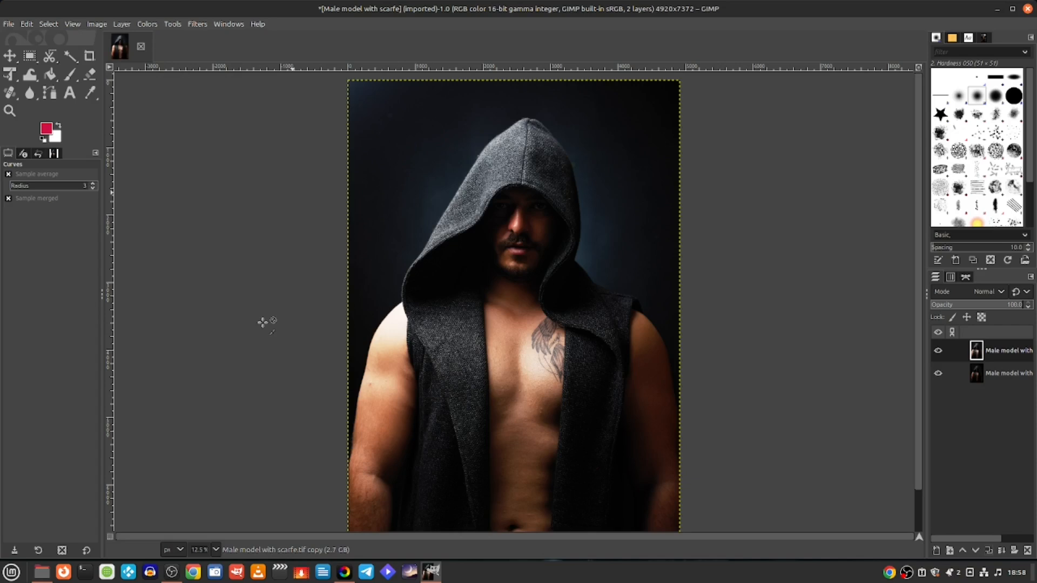
click(938, 352)
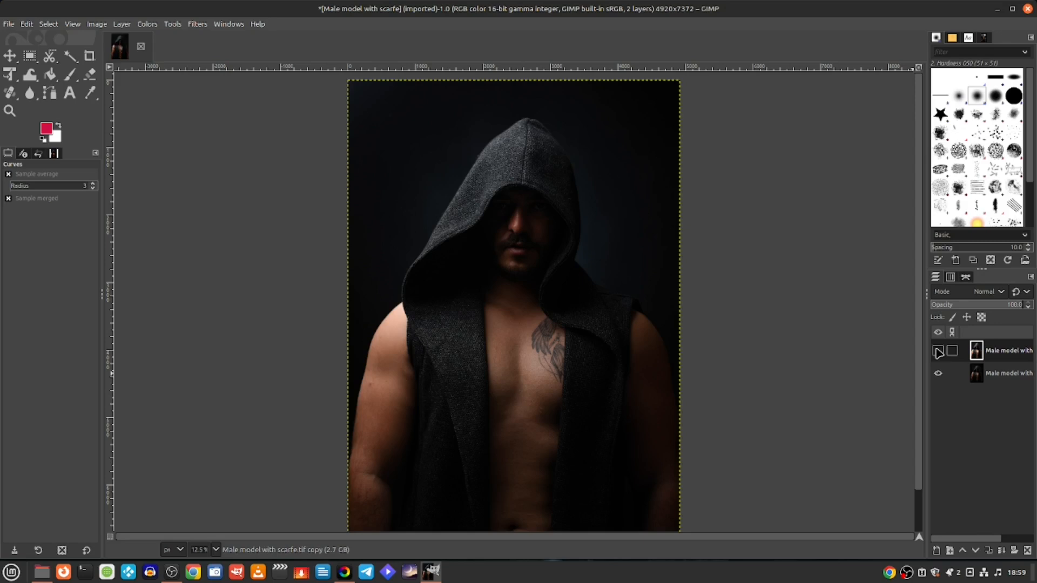
click(938, 352)
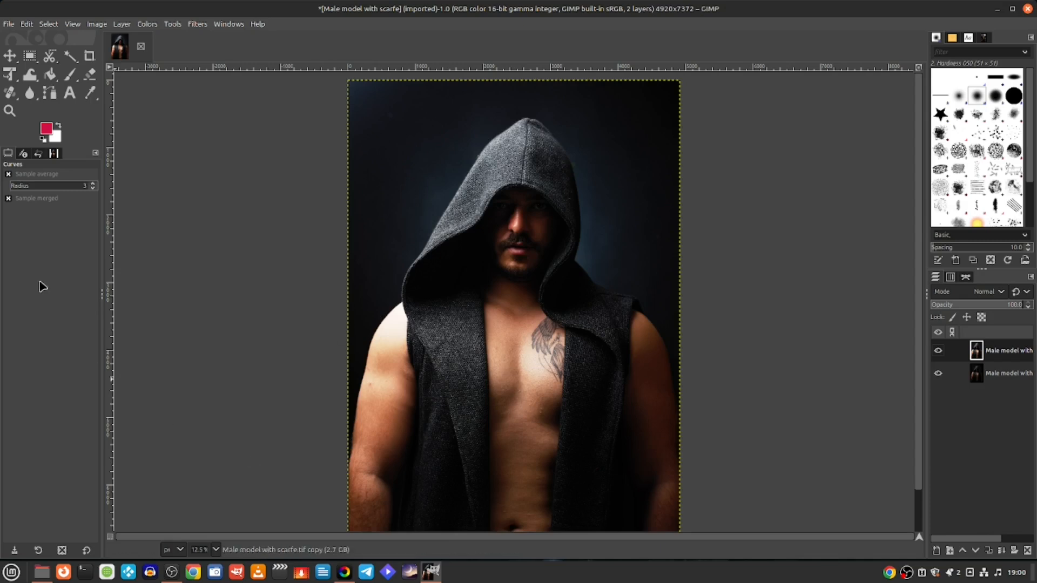
click(147, 24)
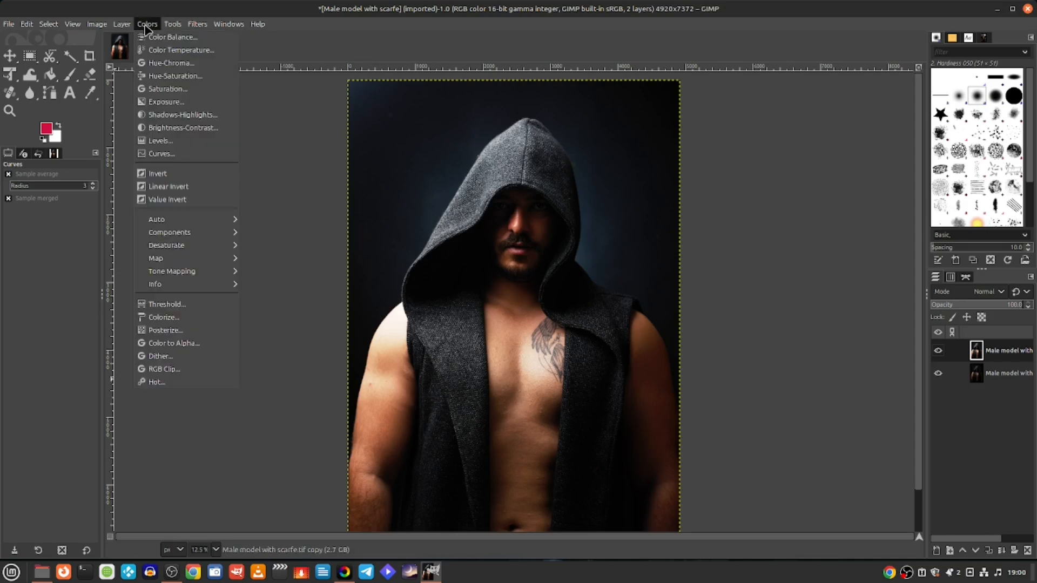
click(176, 103)
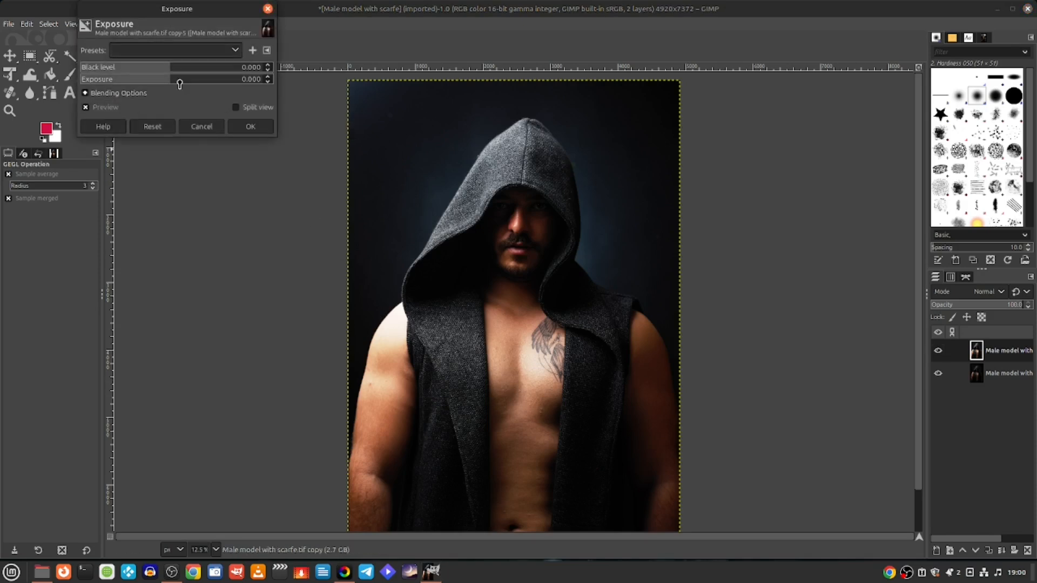
mouse_move(170, 80)
mouse_down()
mouse_move(185, 79)
mouse_move(153, 80)
mouse_move(179, 80)
mouse_up()
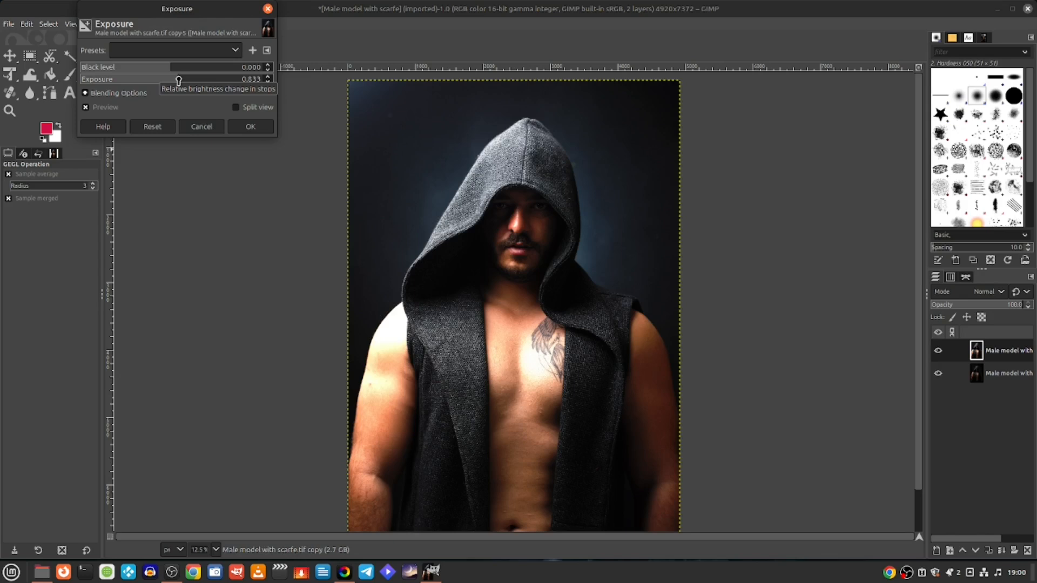
drag(178, 80, 176, 80)
click(209, 130)
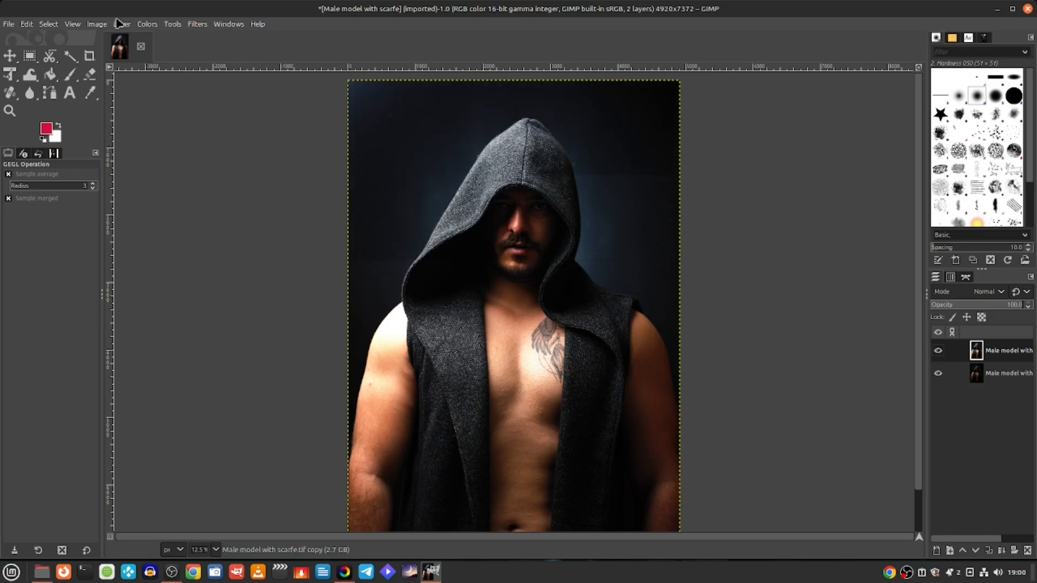
click(147, 24)
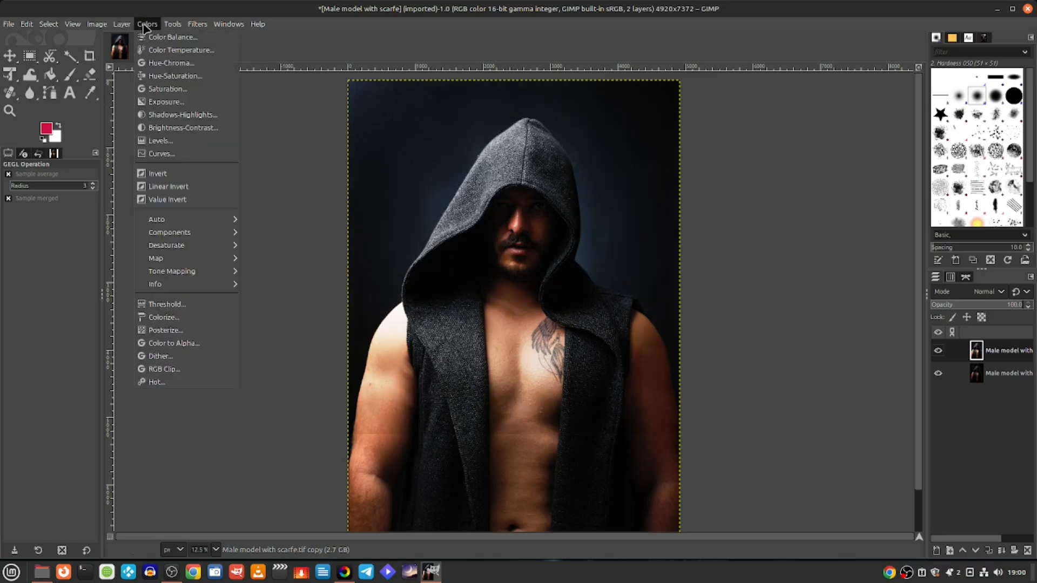
click(164, 142)
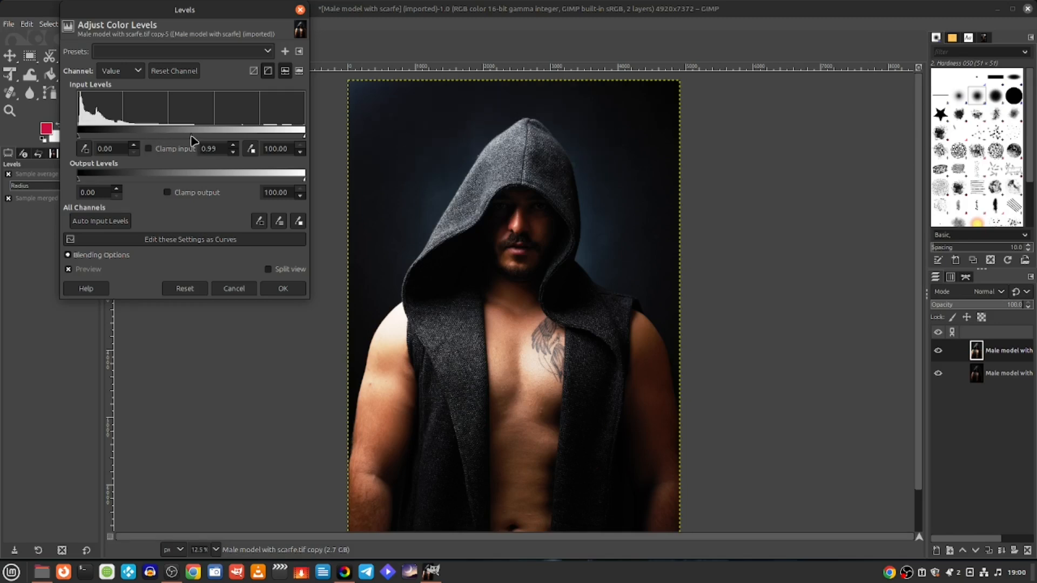
drag(192, 141, 180, 142)
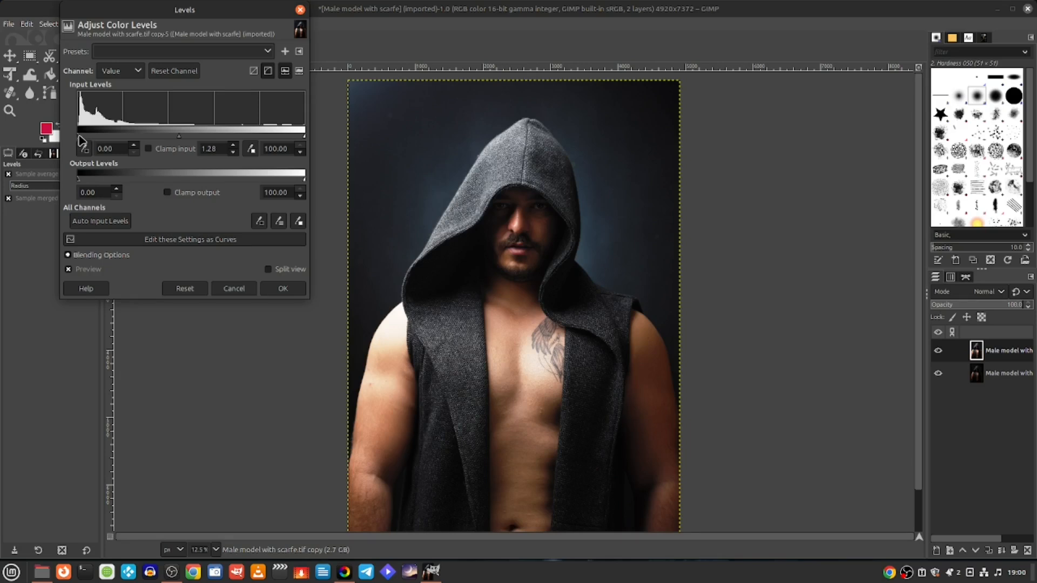
drag(79, 136, 90, 140)
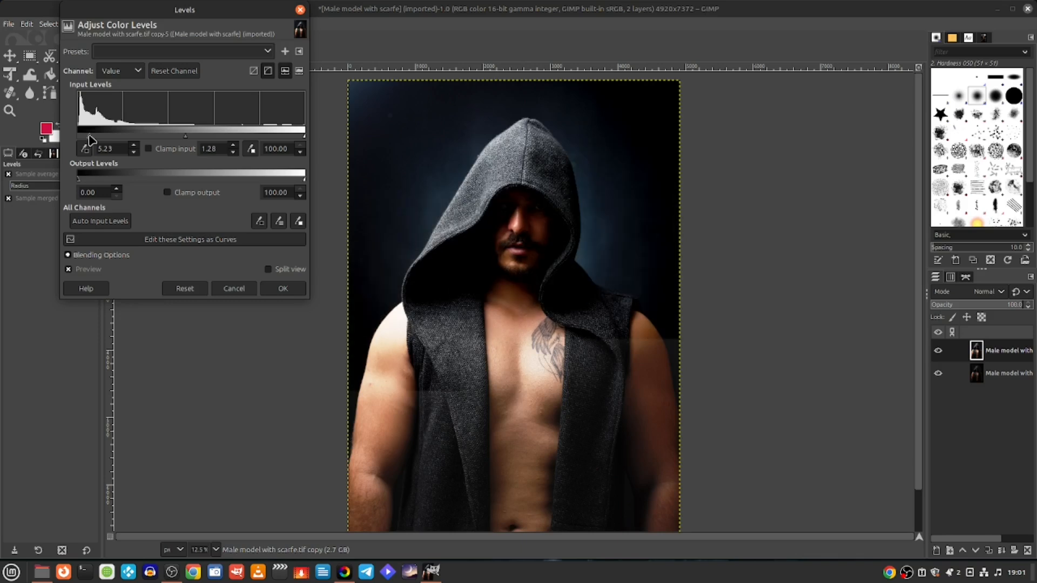
drag(89, 139, 77, 139)
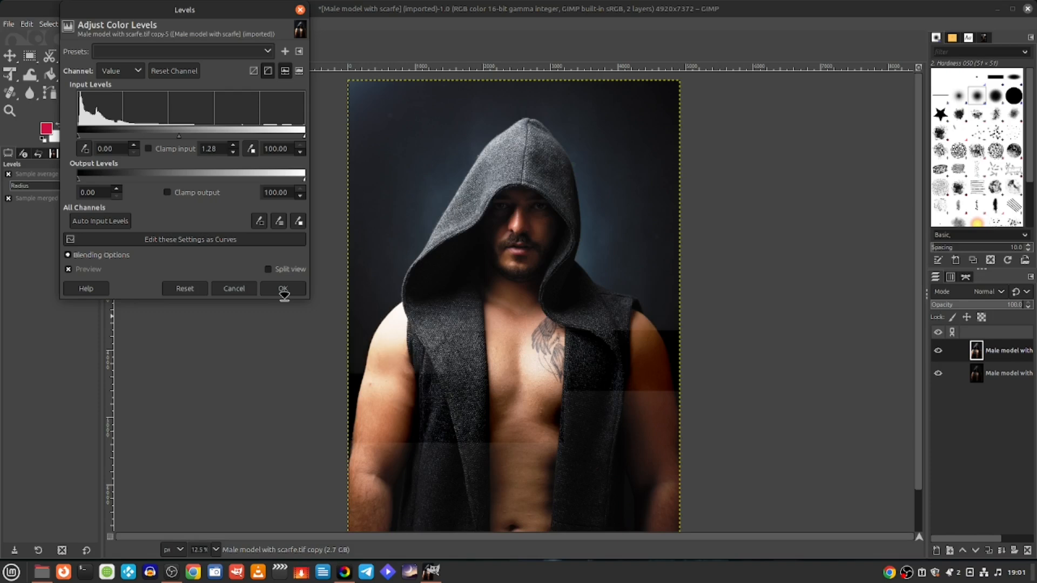
click(234, 290)
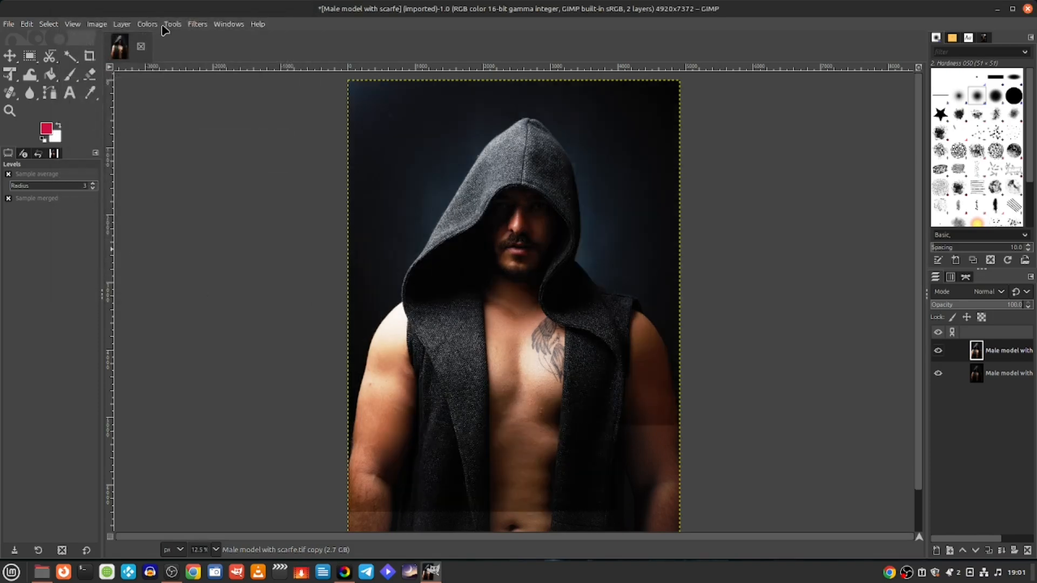
- Apply a second Curves adjustment to the layer copy, with one highlight point on the value curve at input 79.47, output 89.45
click(145, 26)
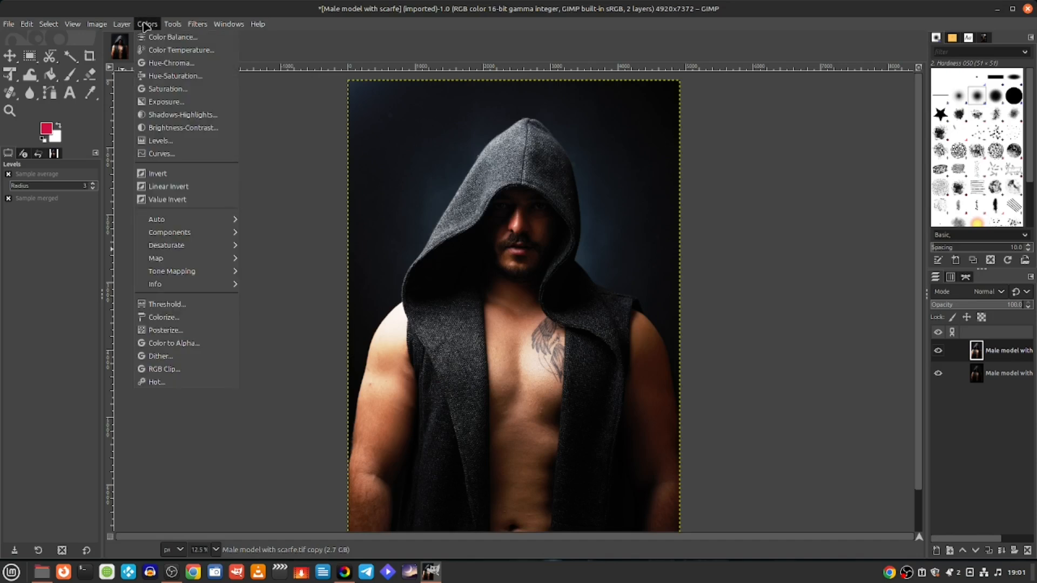
click(173, 154)
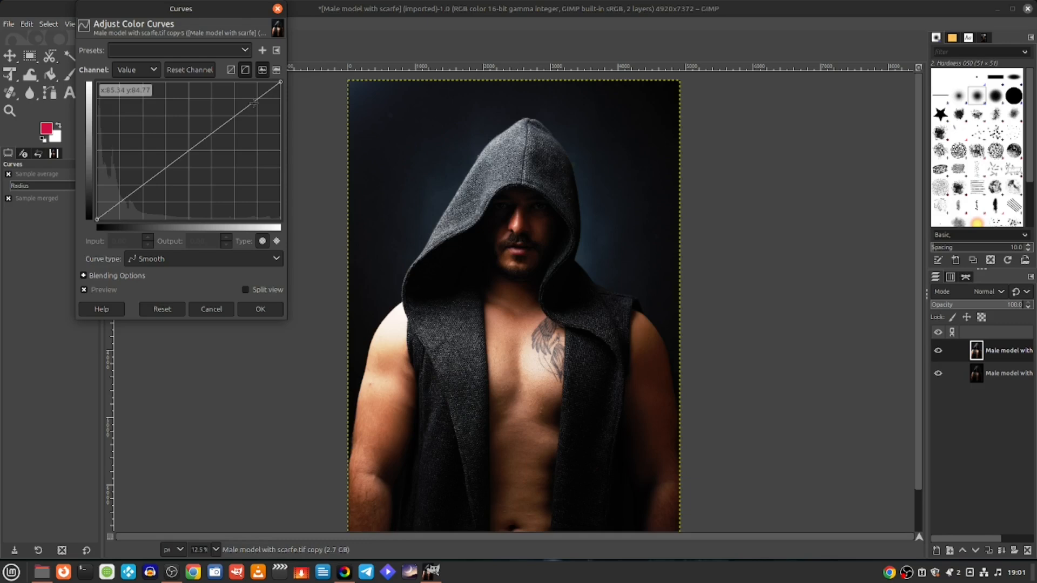
click(252, 102)
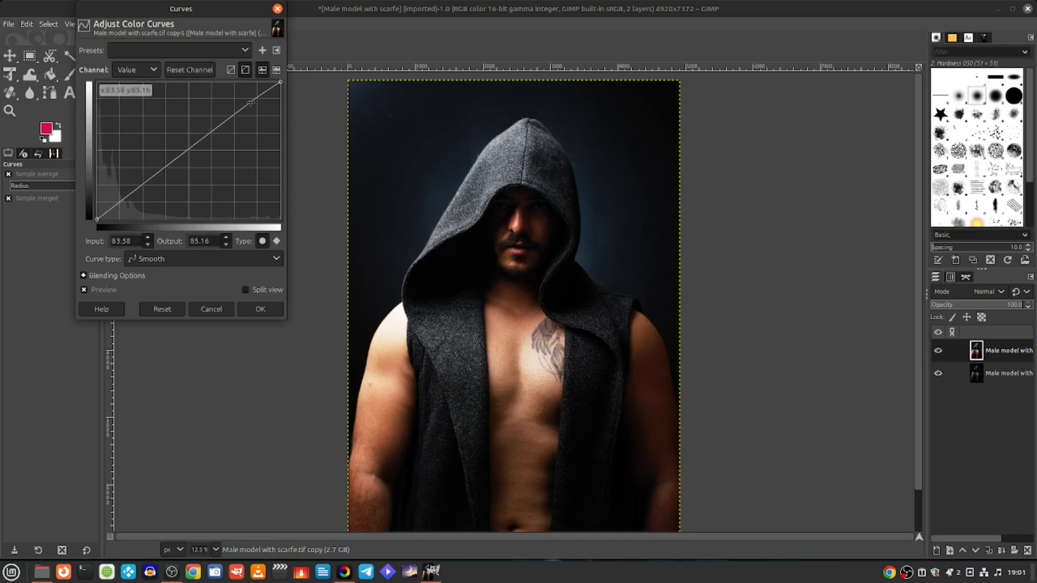
drag(252, 103, 242, 96)
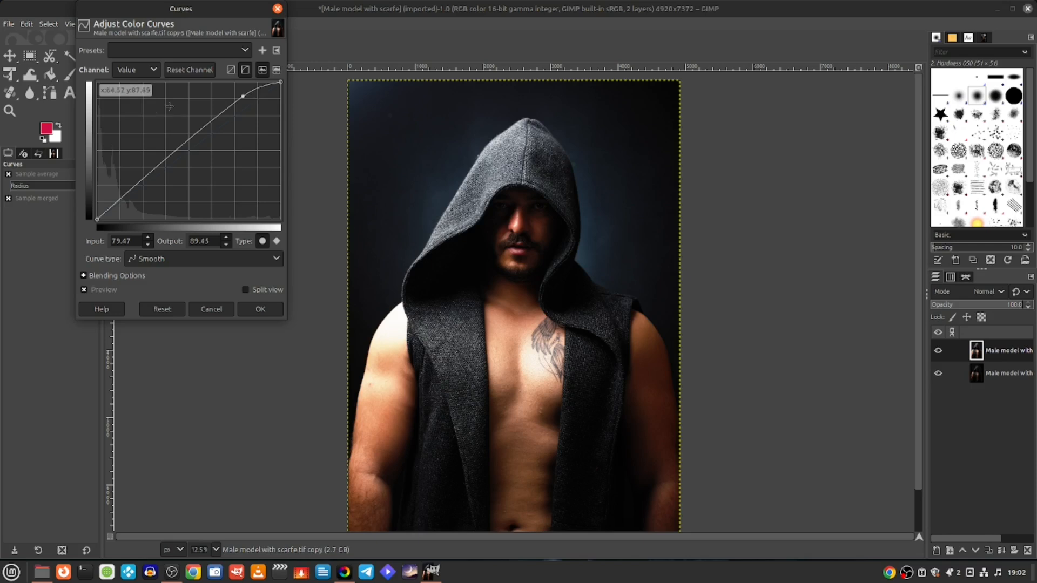
click(260, 310)
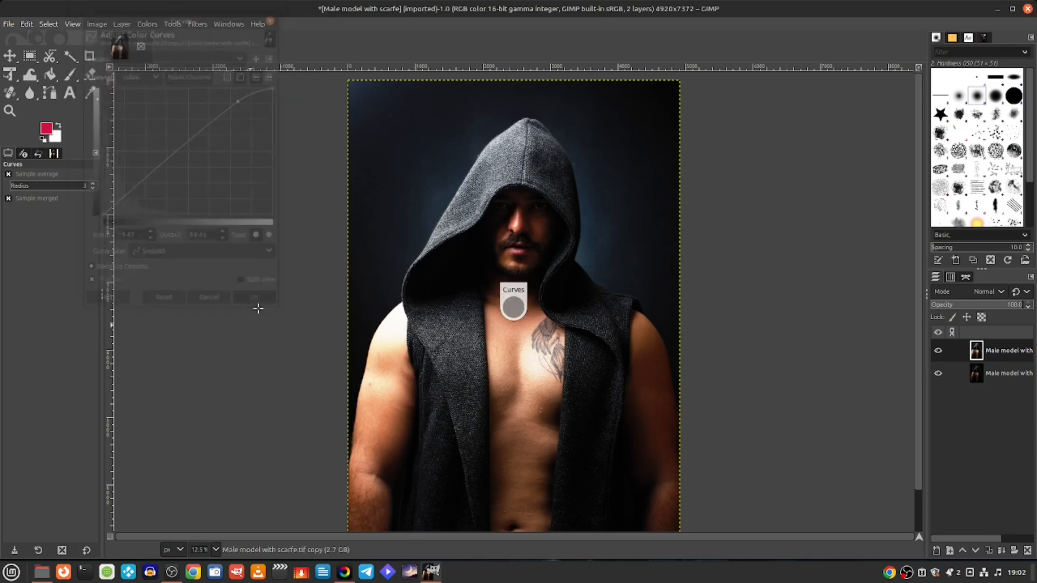